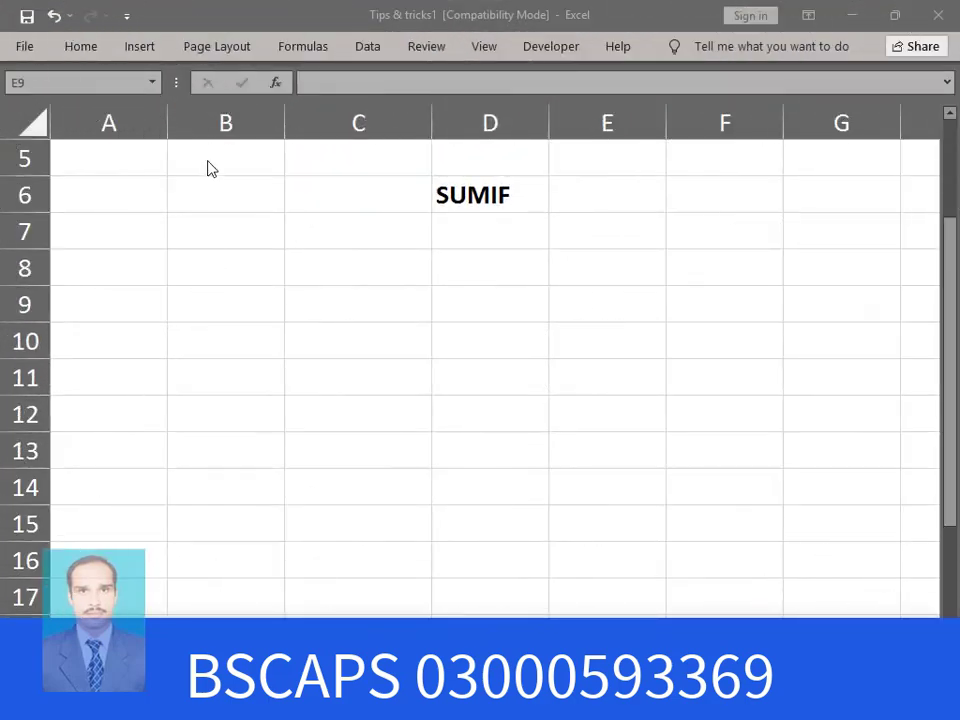
- Fill A6:A17 with weekday names from Sunday to Thursday, then autofit column A
click(144, 192)
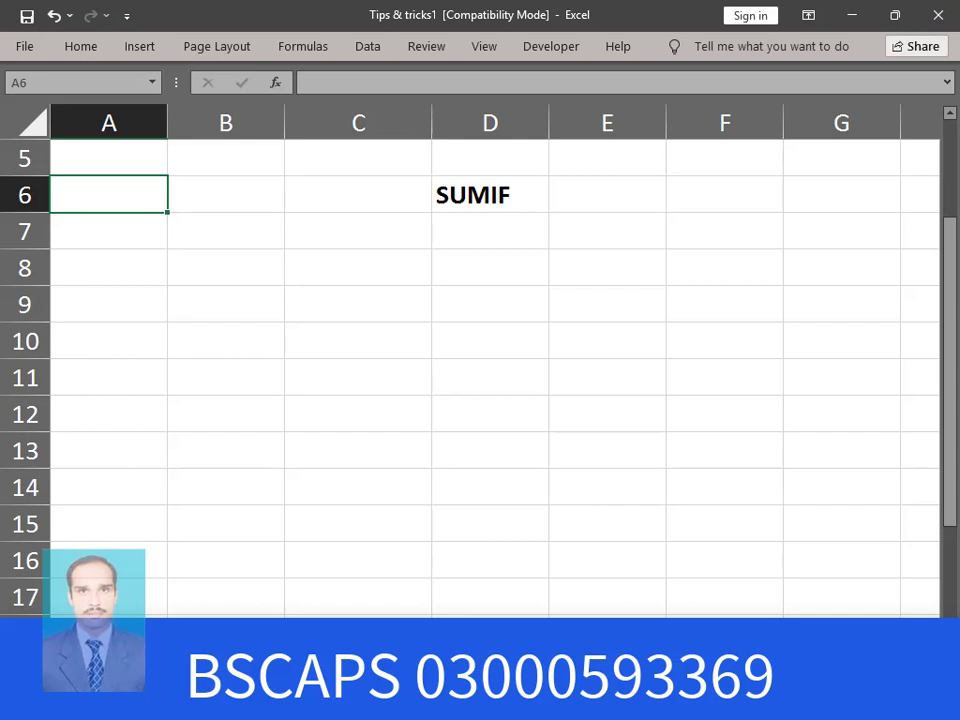
text(Su)
text(nd)
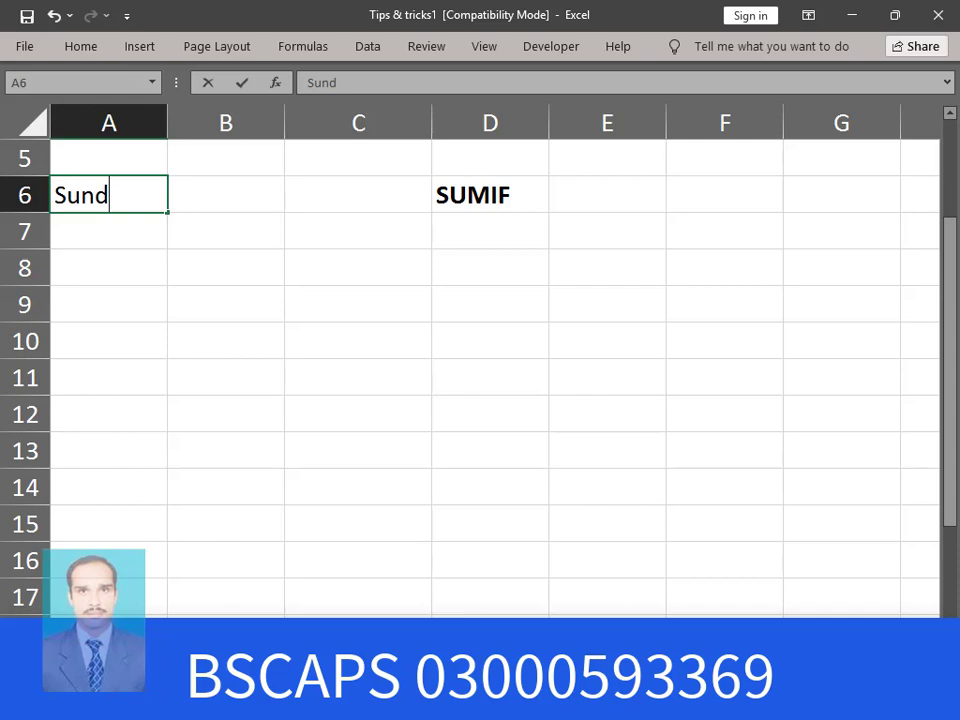
text(ay)
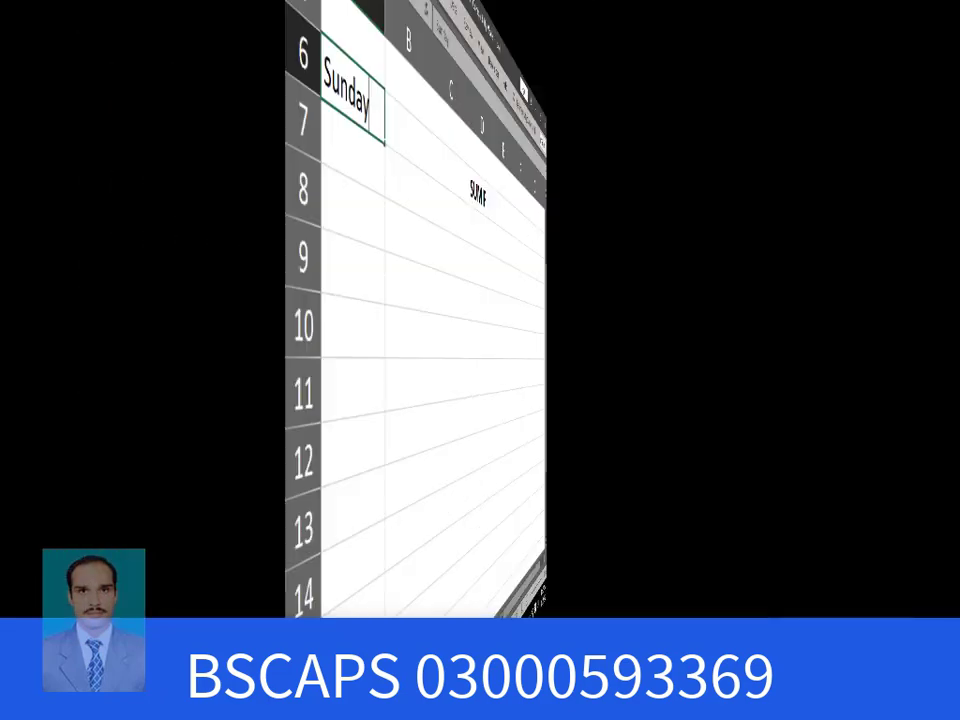
key(Return)
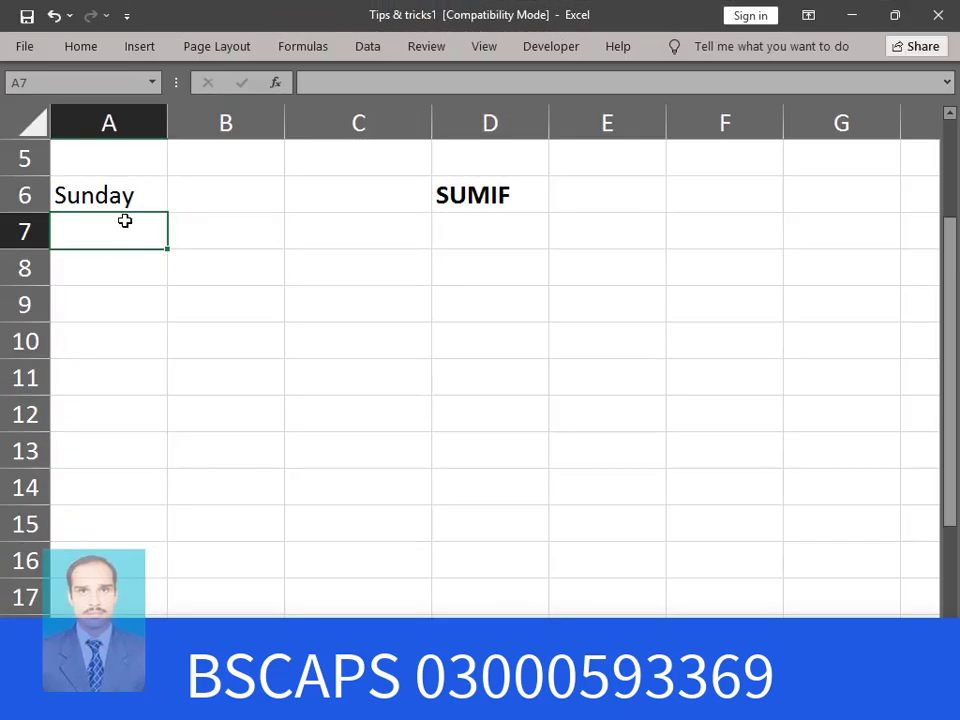
click(137, 195)
drag(169, 214, 150, 600)
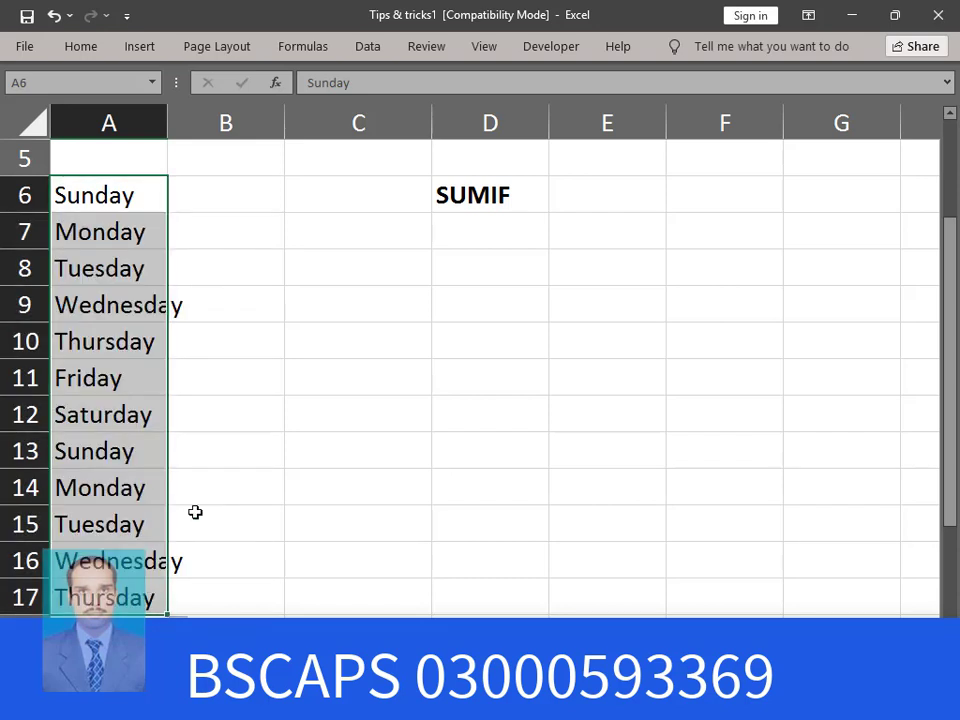
double_click(166, 121)
click(263, 195)
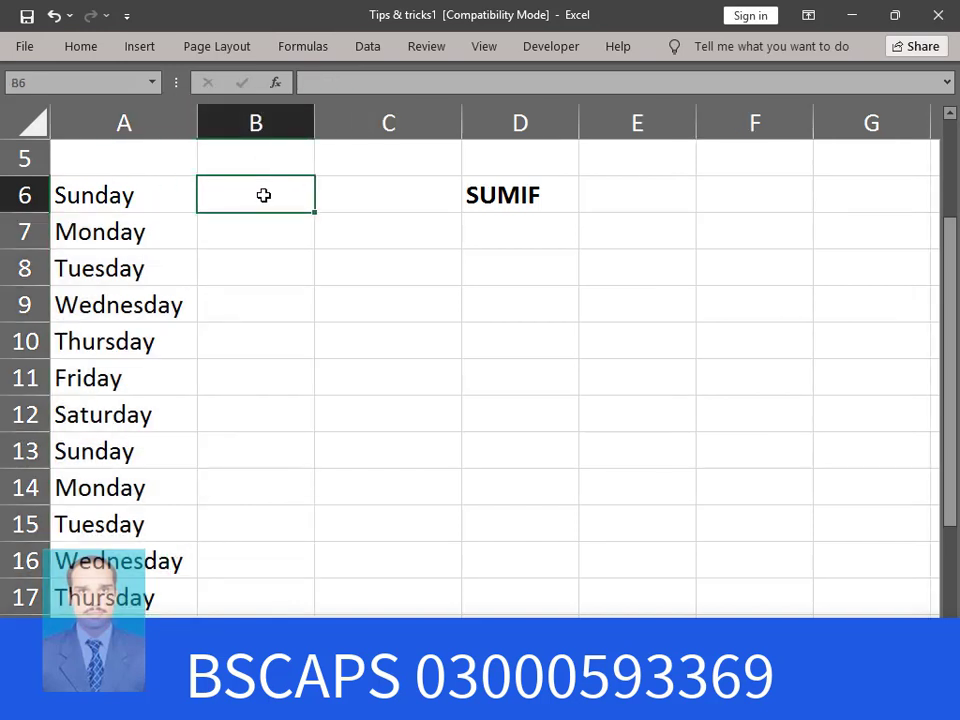
- Enter 12 and 14 in B6:B7 and extend the series down to 34 in B17
text(12)
key(Return)
text(14)
key(Return)
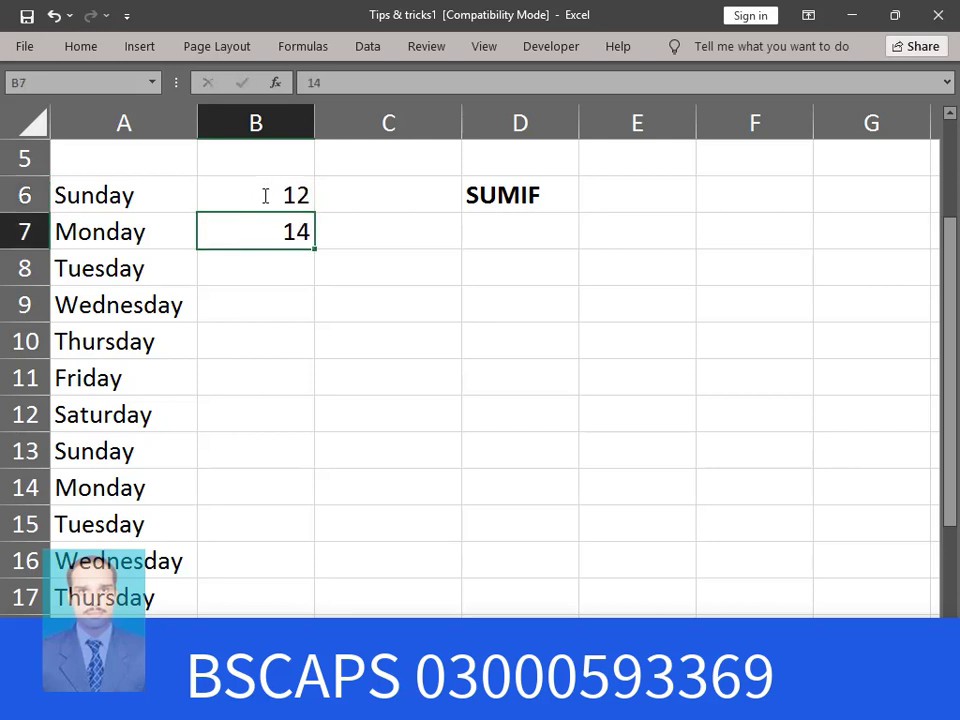
drag(262, 195, 257, 236)
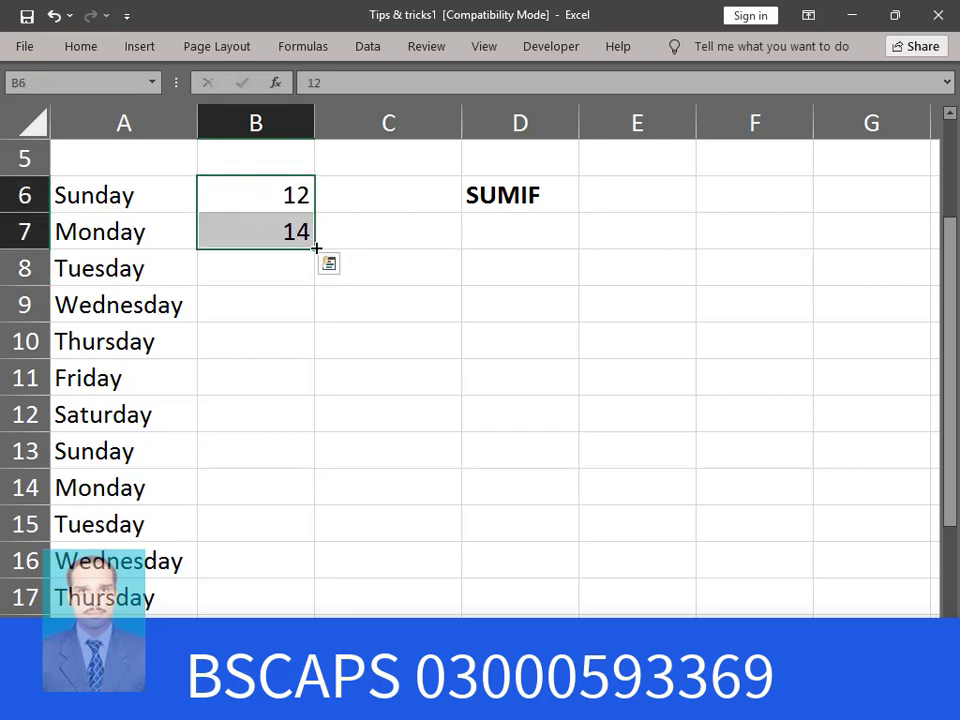
double_click(318, 248)
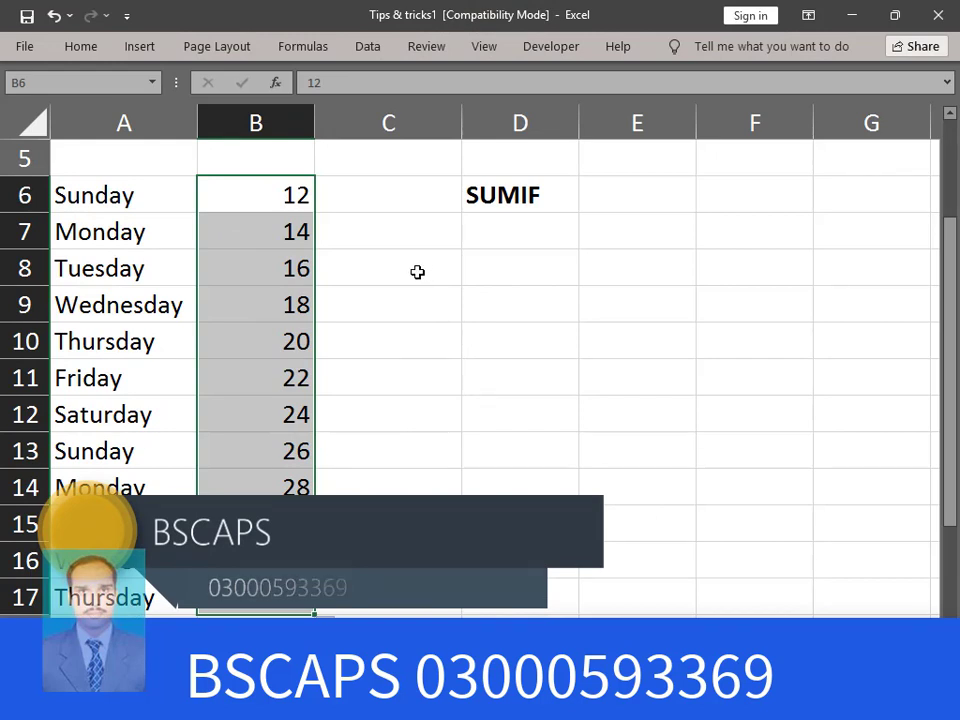
click(417, 272)
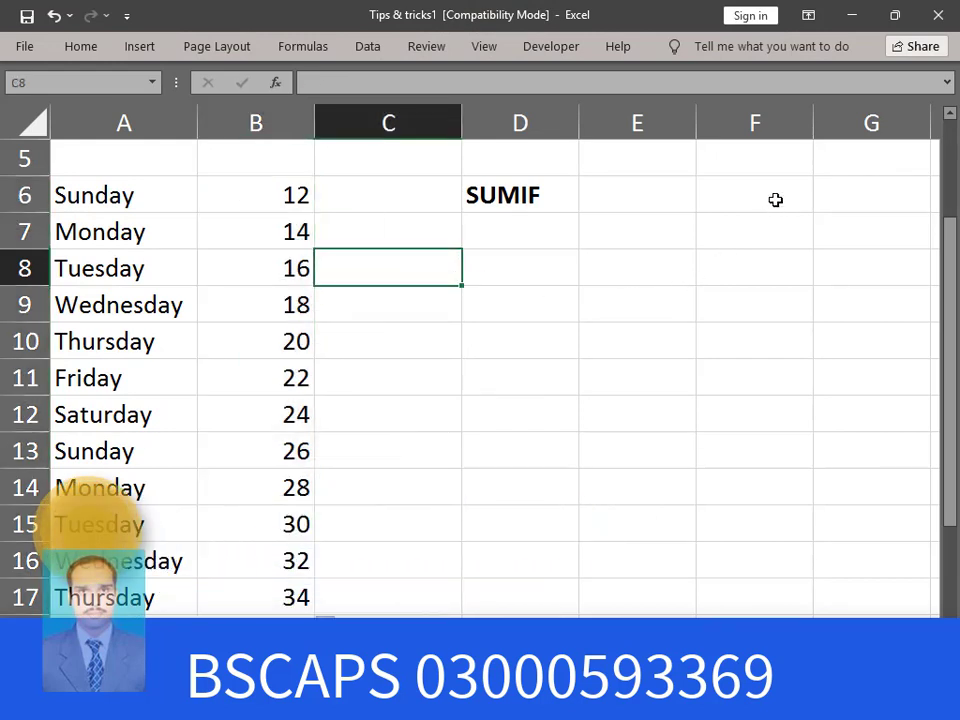
- Enter =SUM(B6:B17) in F6 to total column B as 276
click(745, 214)
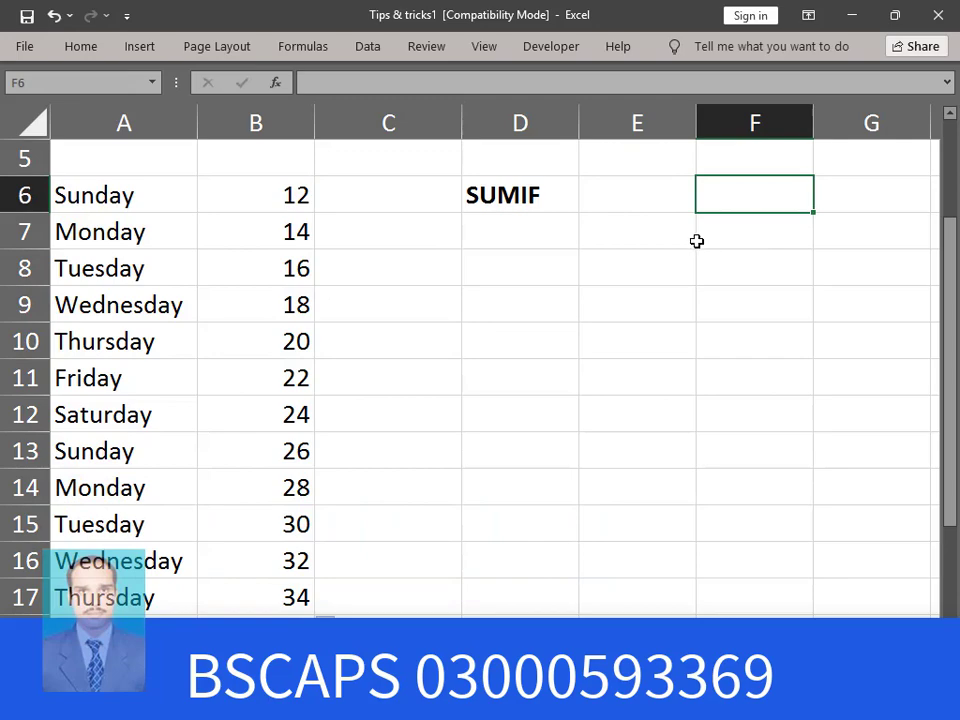
text(=sum)
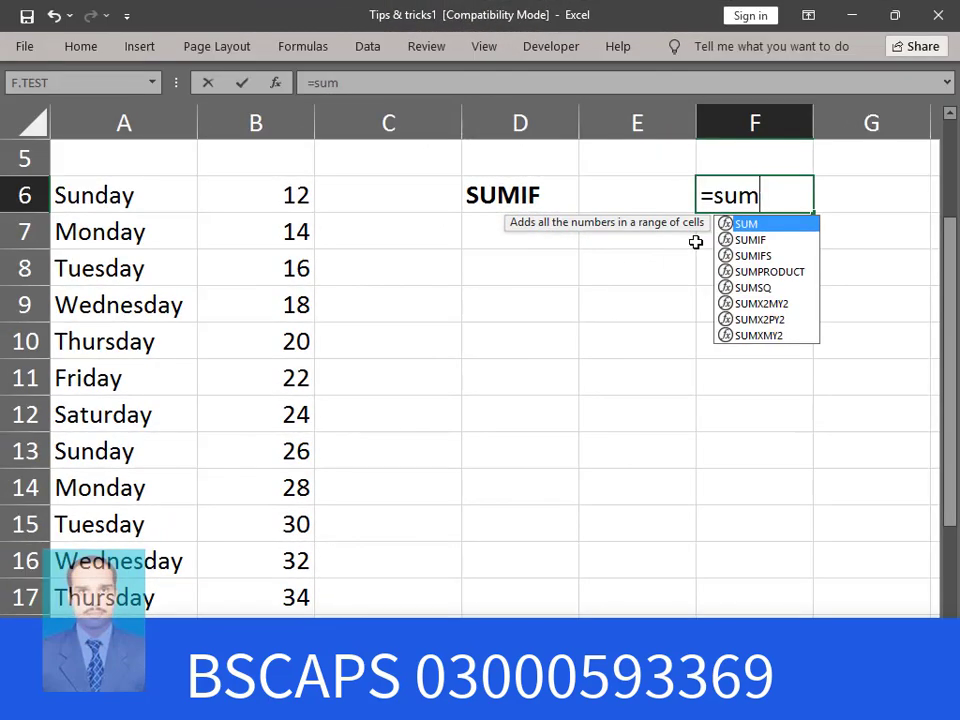
text(()
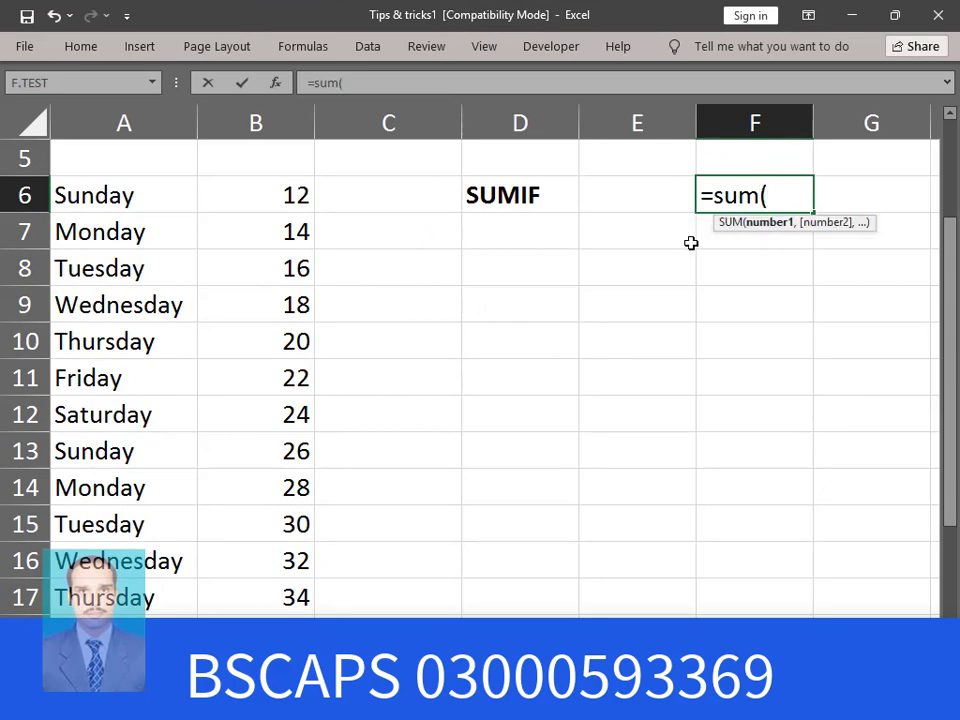
drag(284, 202, 301, 488)
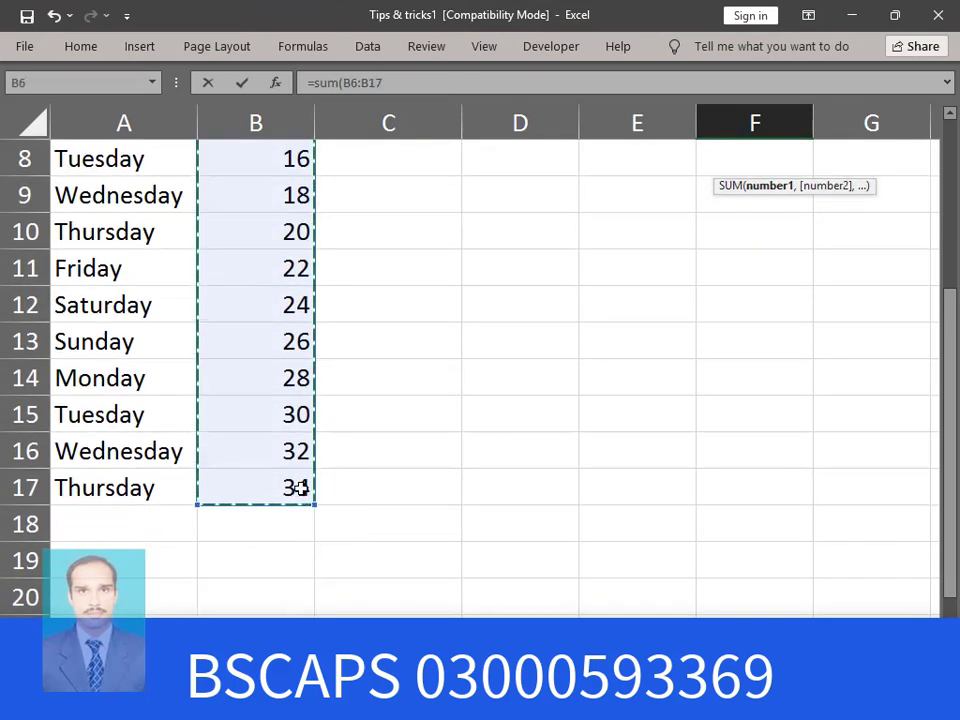
text())
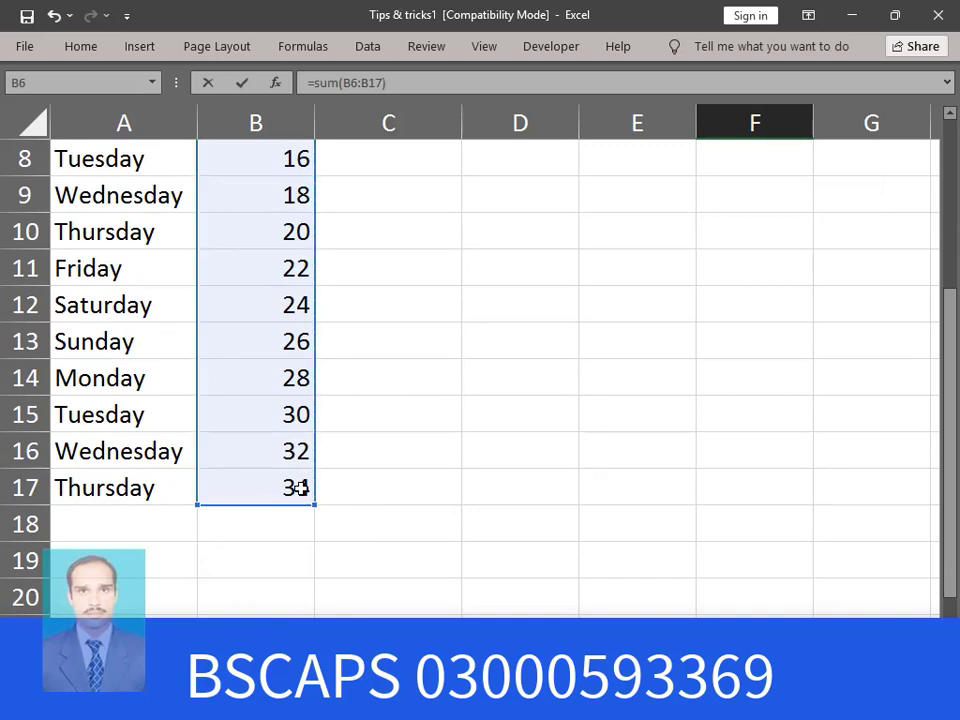
key(Return)
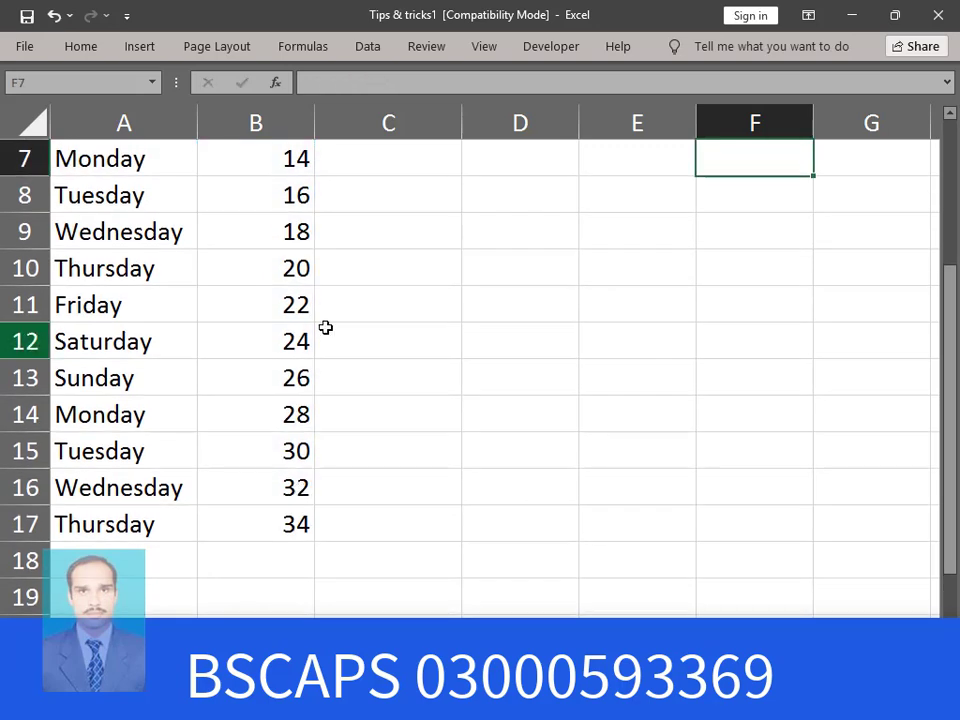
- Label the total by typing SUM in F5
scroll(555, 323, up, 1)
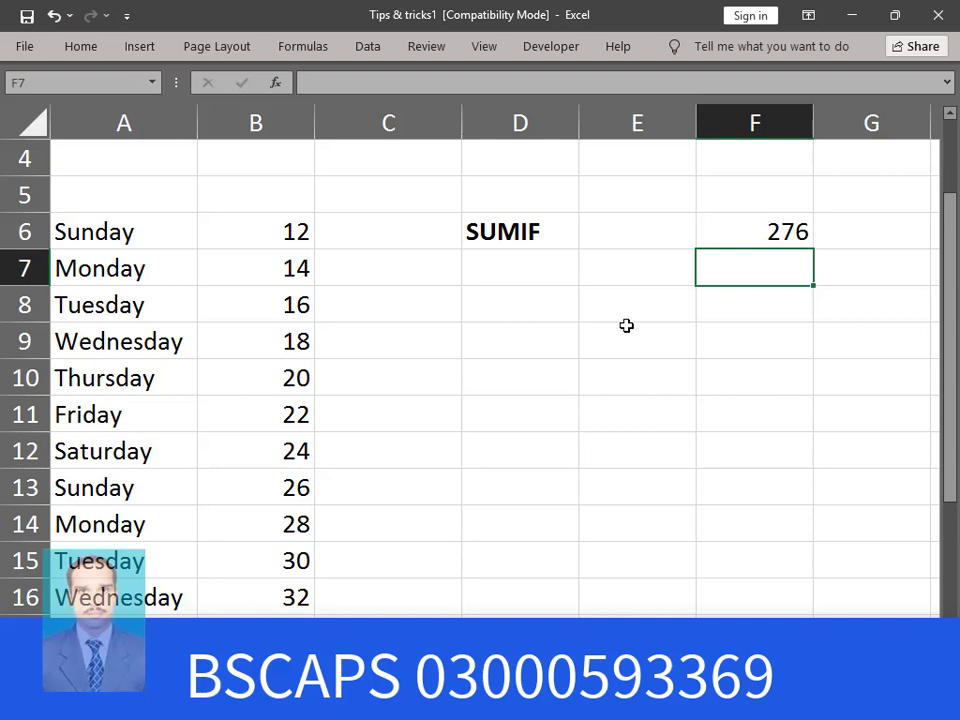
drag(951, 439, 950, 450)
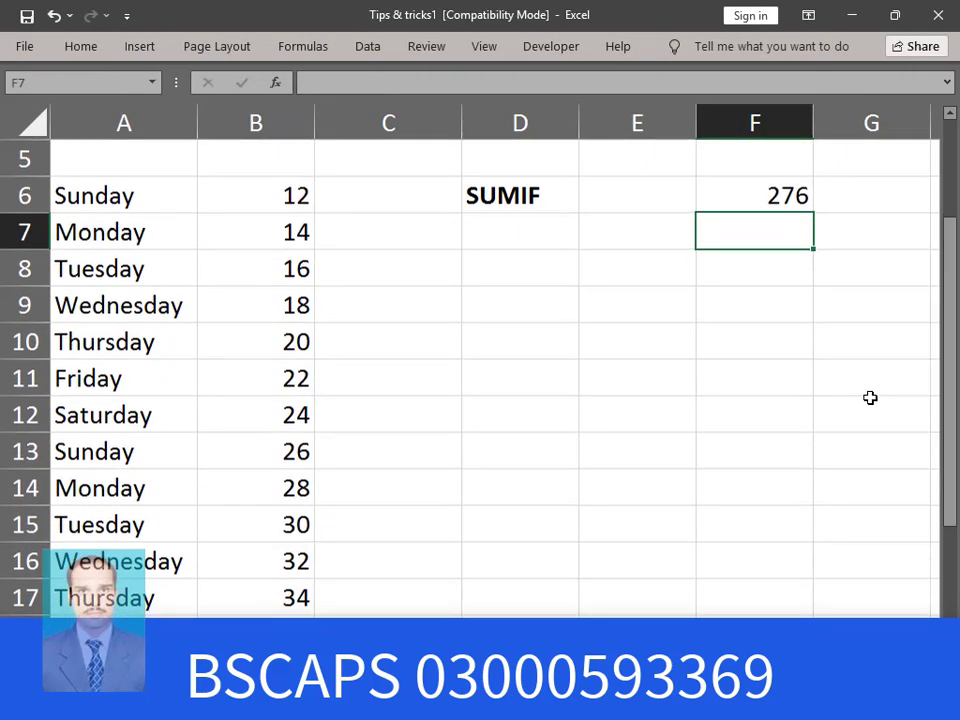
click(767, 164)
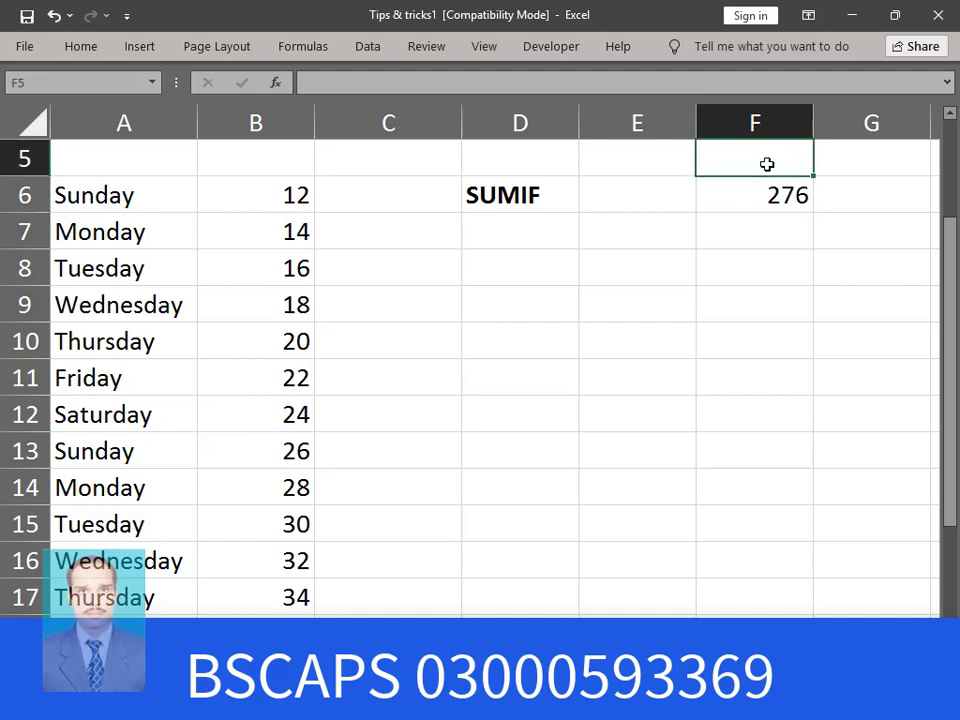
text(SU)
text(M)
key(Return)
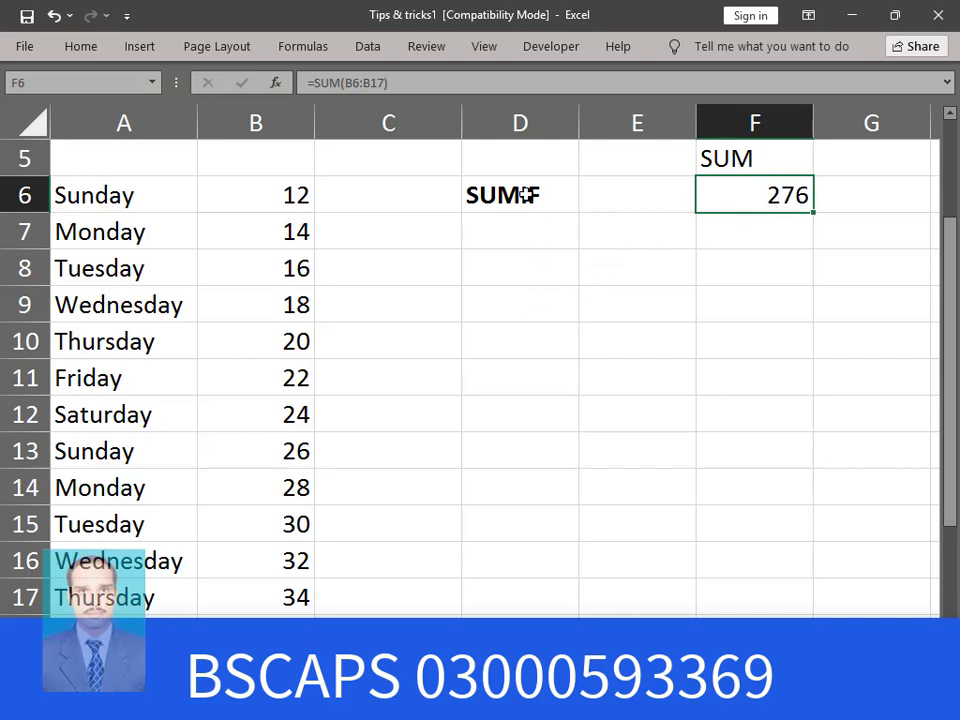
- Apply Yellow from the Home Fill Color palette to the empty cell D7
click(534, 238)
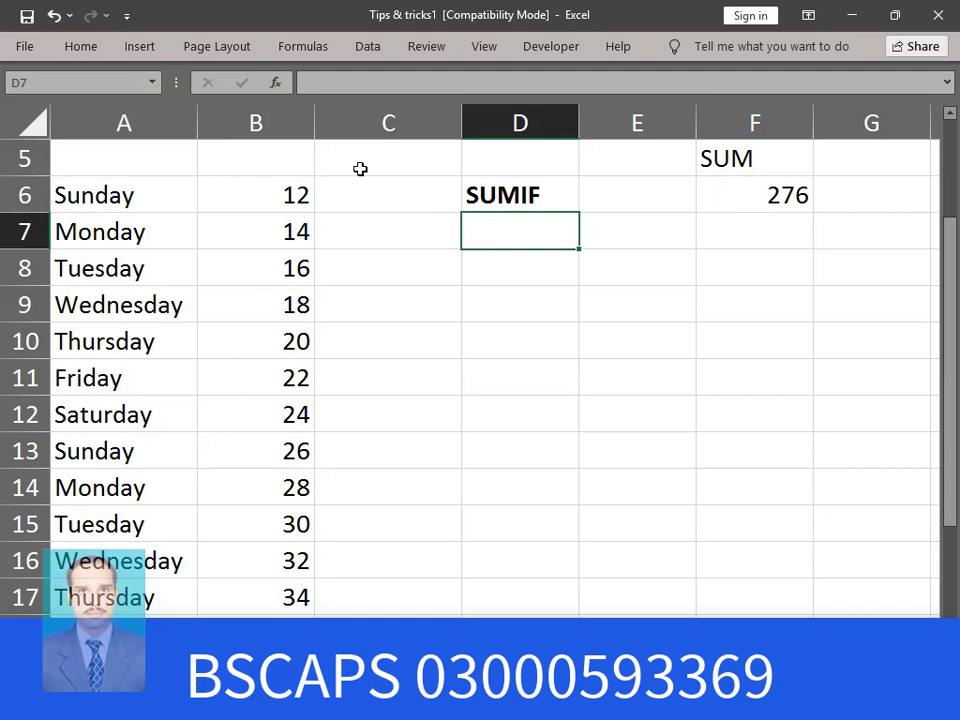
click(96, 50)
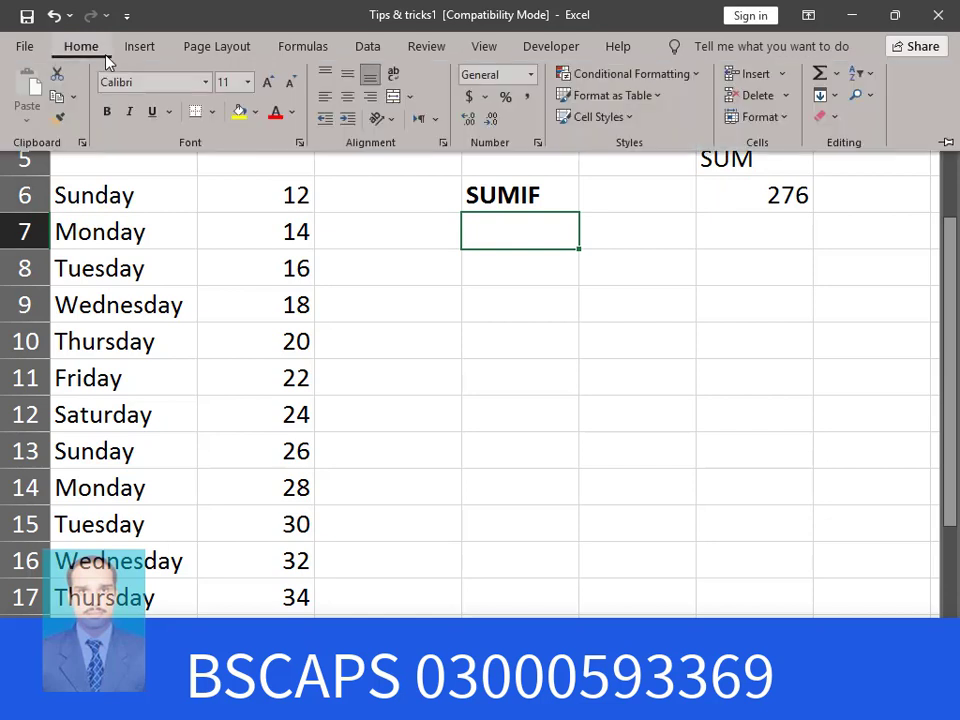
click(256, 114)
click(286, 287)
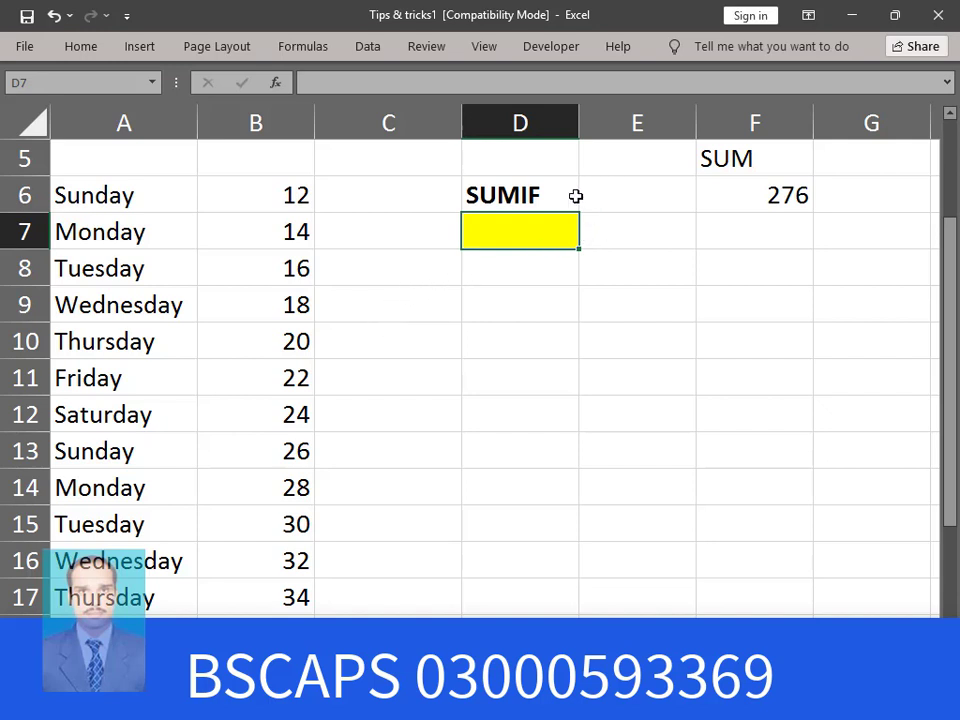
- Enter =SUMIF(A6:A17,C6,B6:B17) in D7, which shows 0 while C6 is empty
text(=)
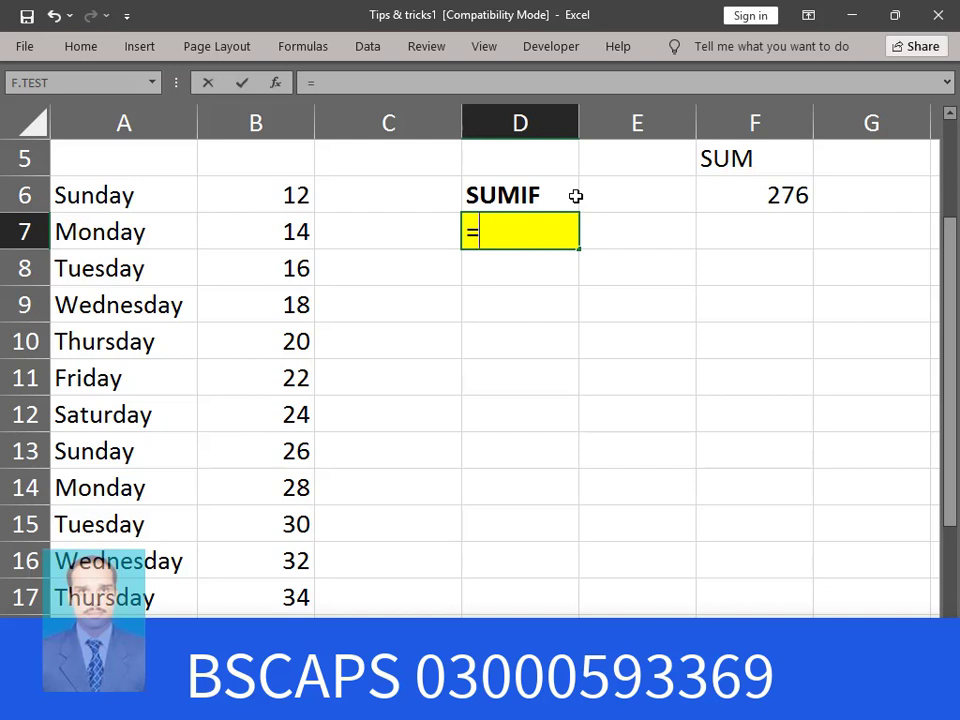
text(sumi)
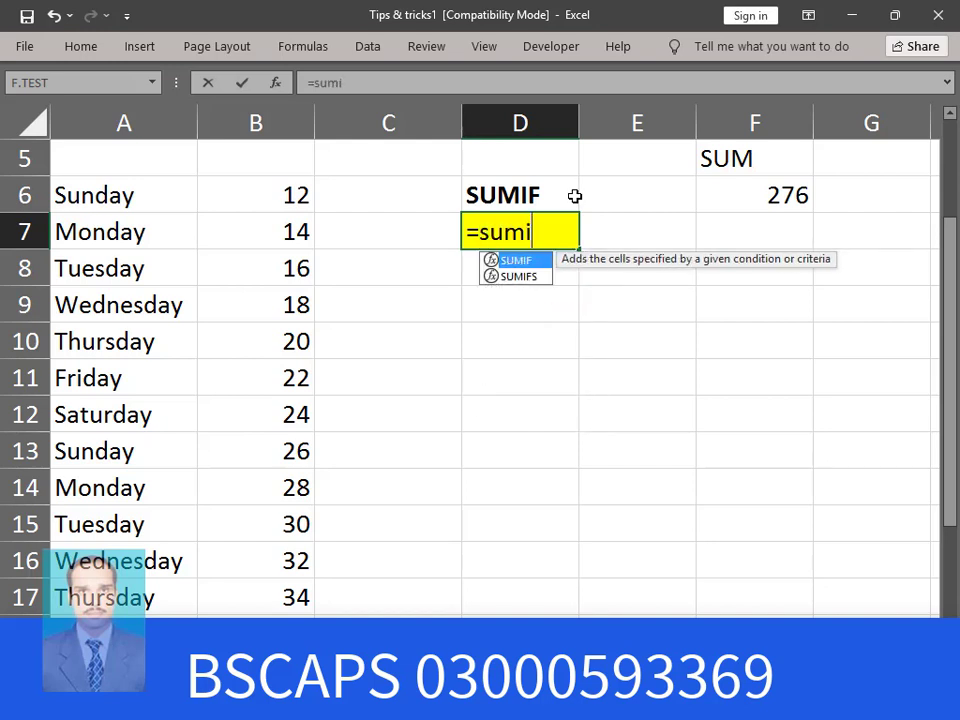
text(f)
key(Tab)
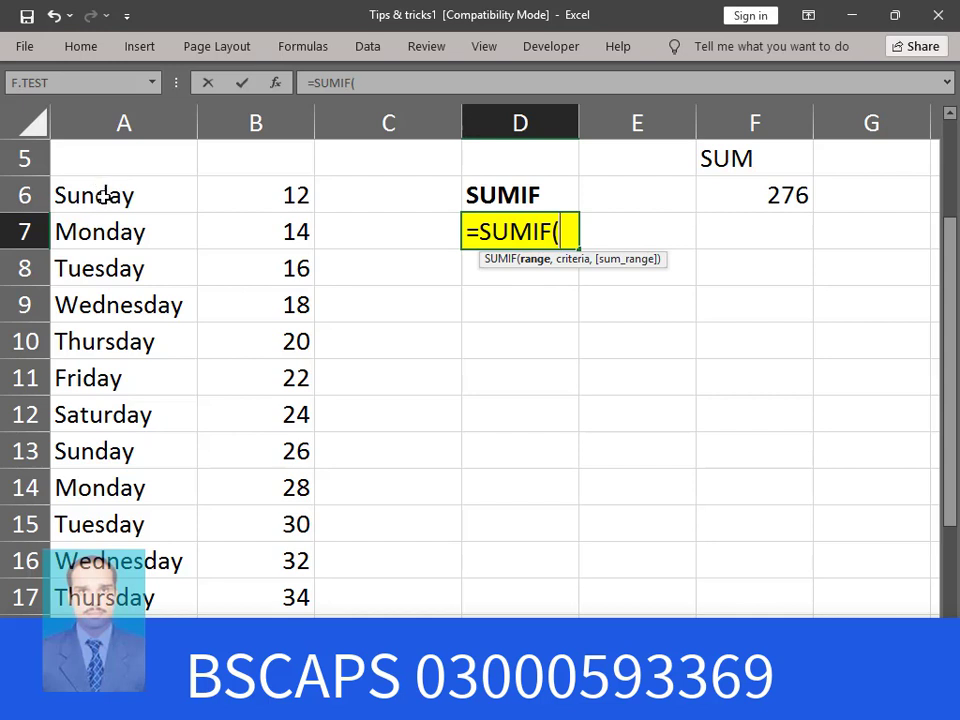
drag(107, 190, 107, 597)
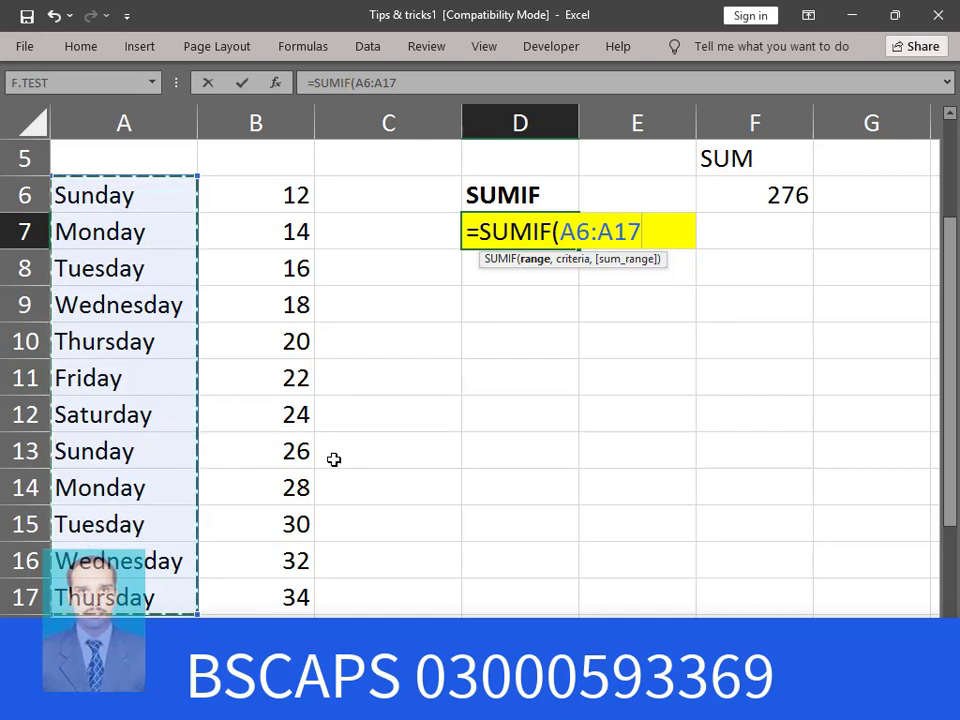
text(,)
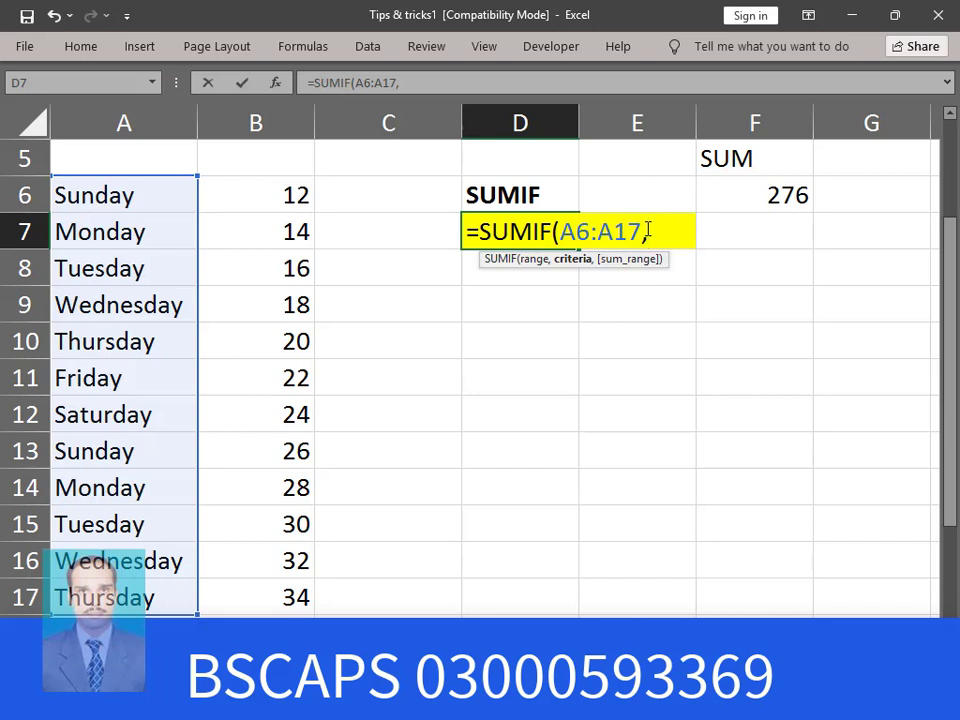
click(408, 190)
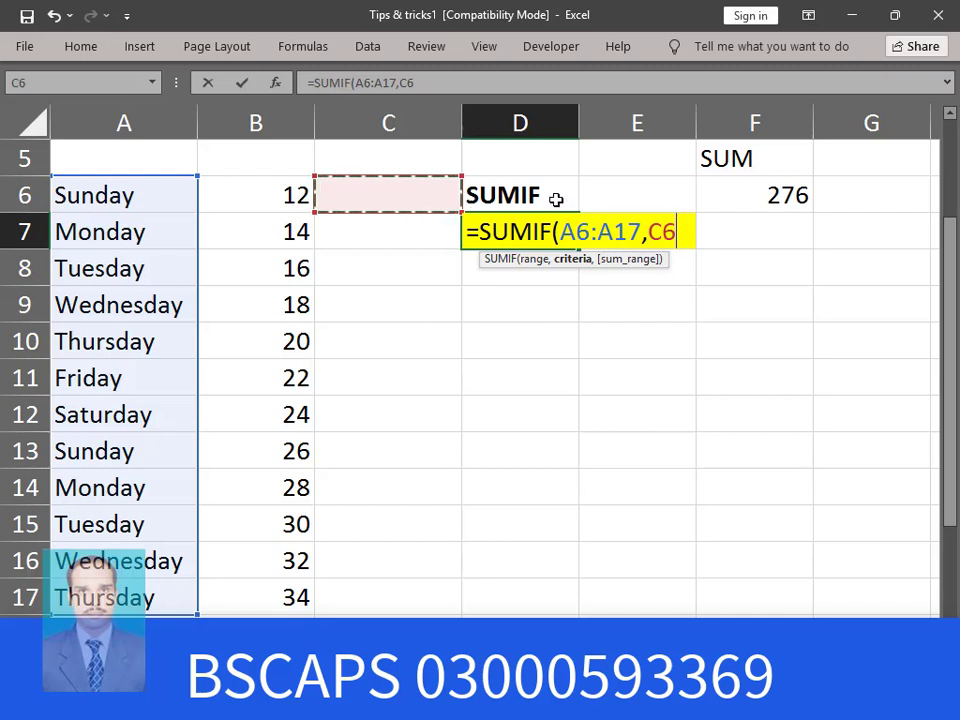
text(,)
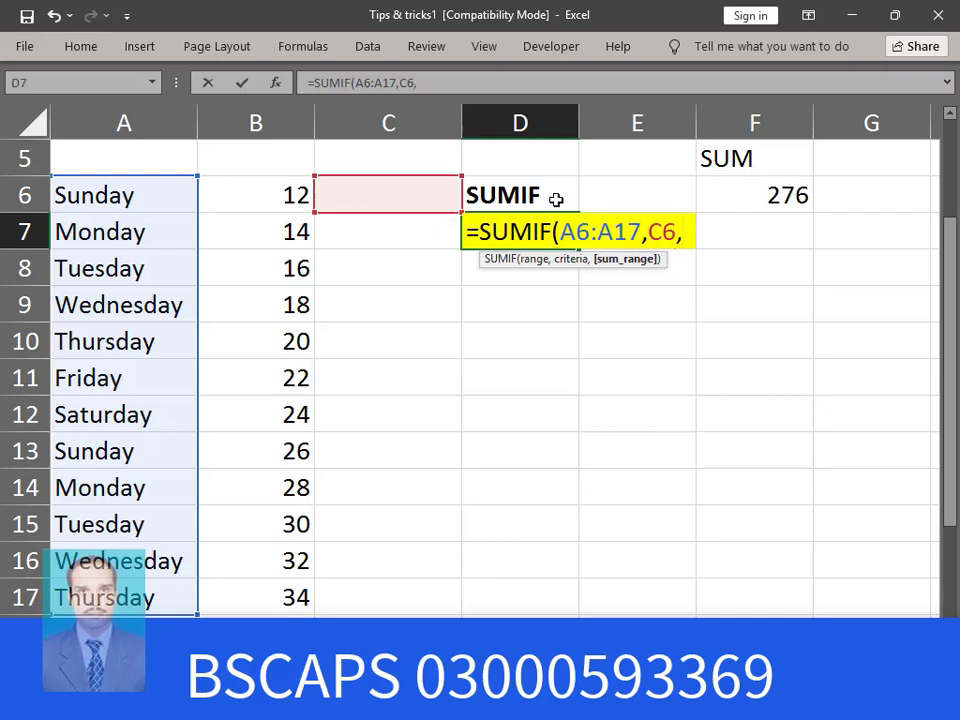
mouse_move(285, 192)
mouse_down()
mouse_move(270, 477)
mouse_move(278, 600)
mouse_up()
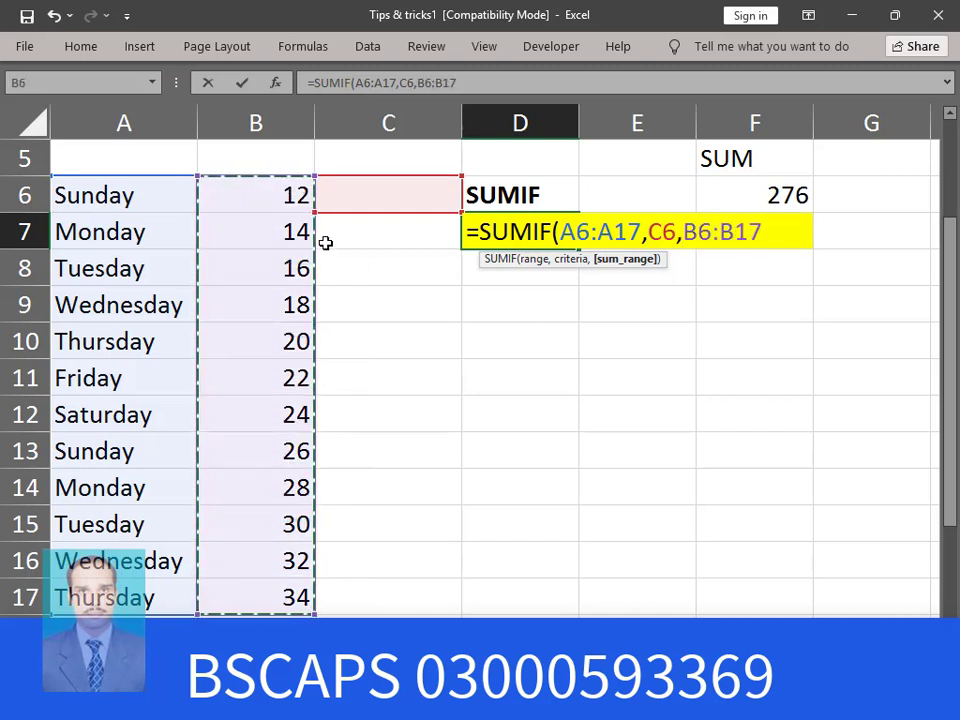
text())
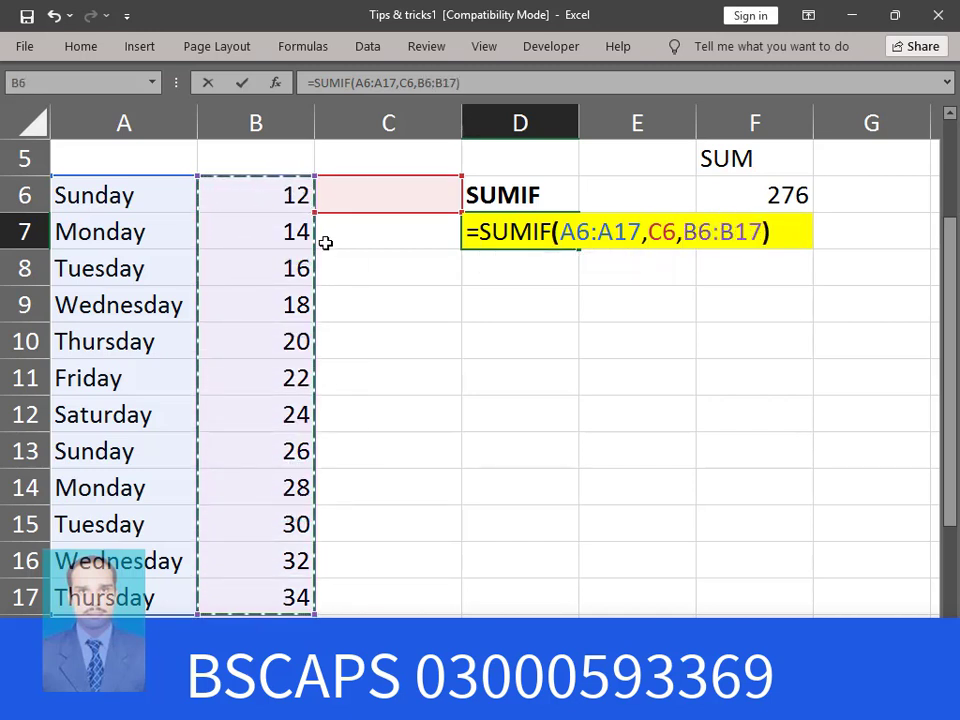
key(Return)
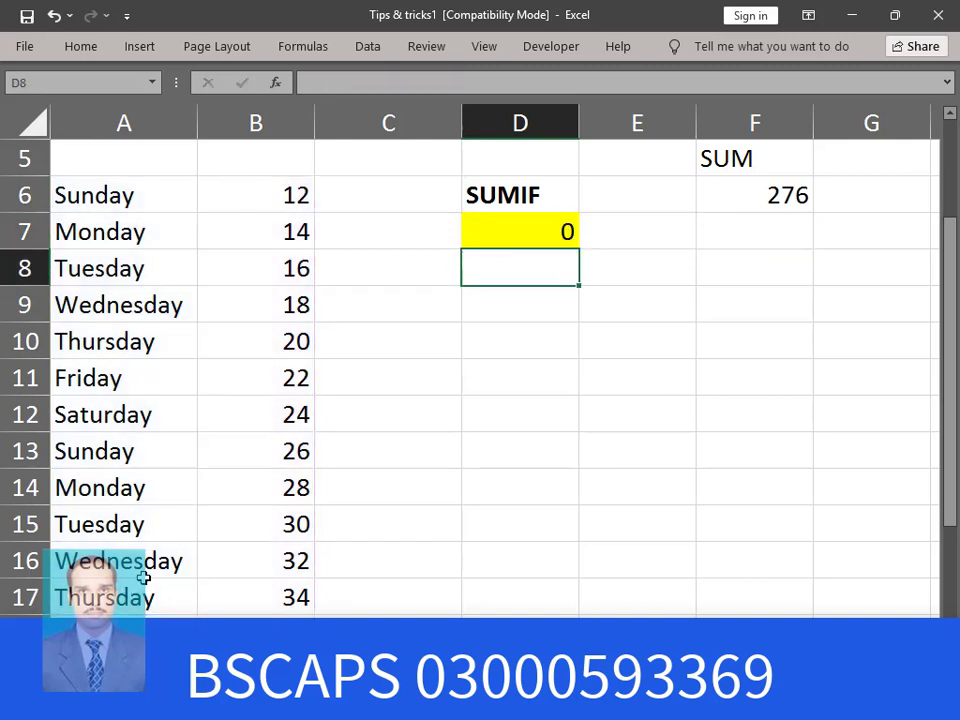
click(427, 198)
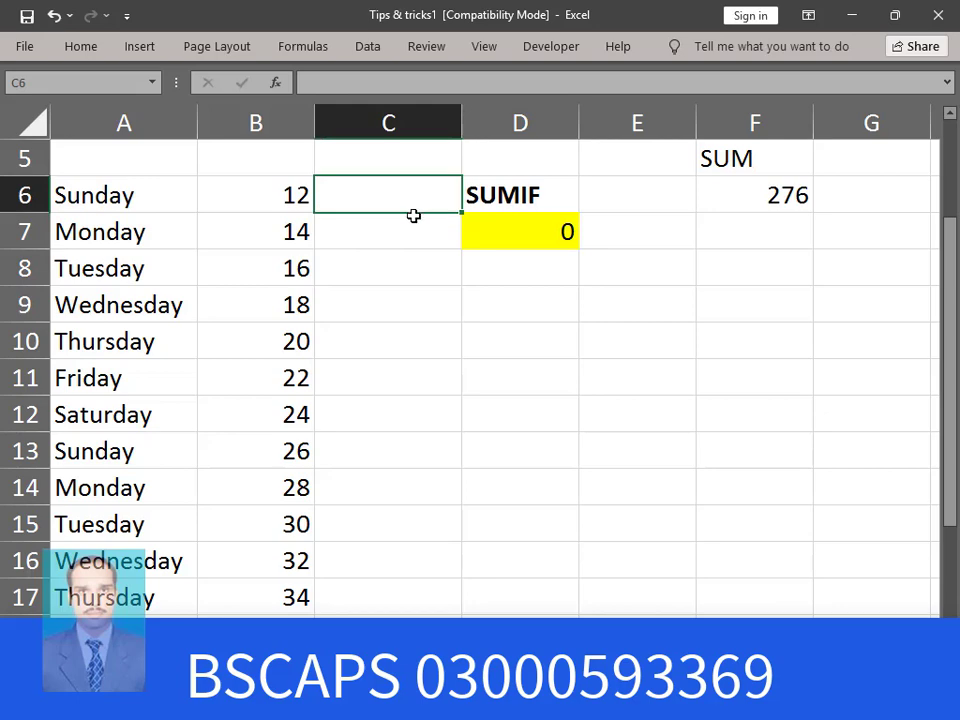
- Try Monday as the C6 criterion and check the two Monday rows' values
text(Mo)
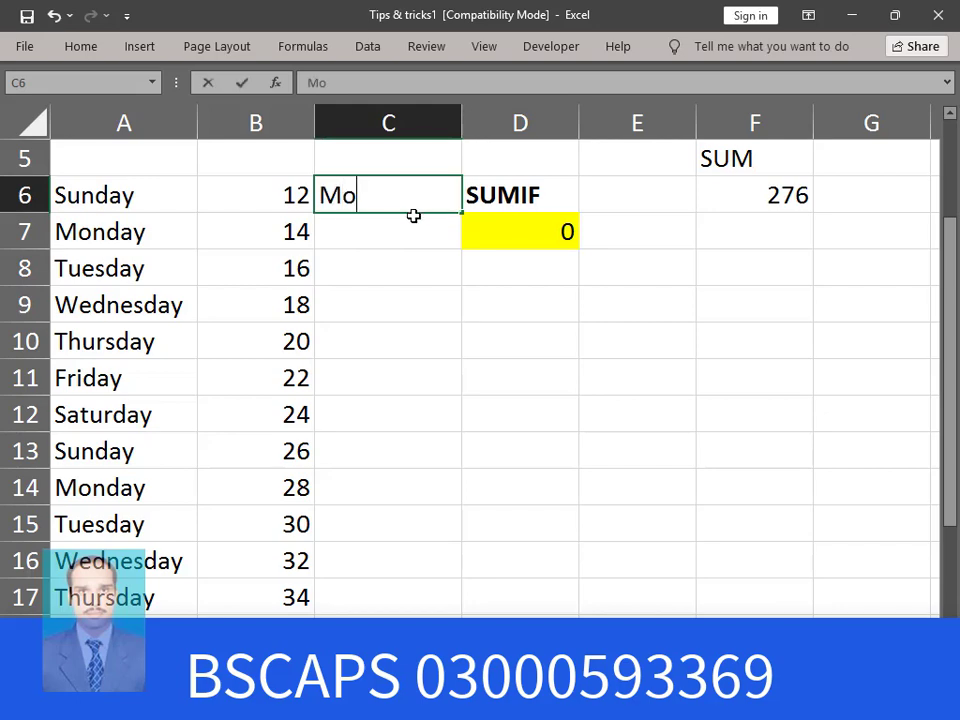
text(nday)
key(Return)
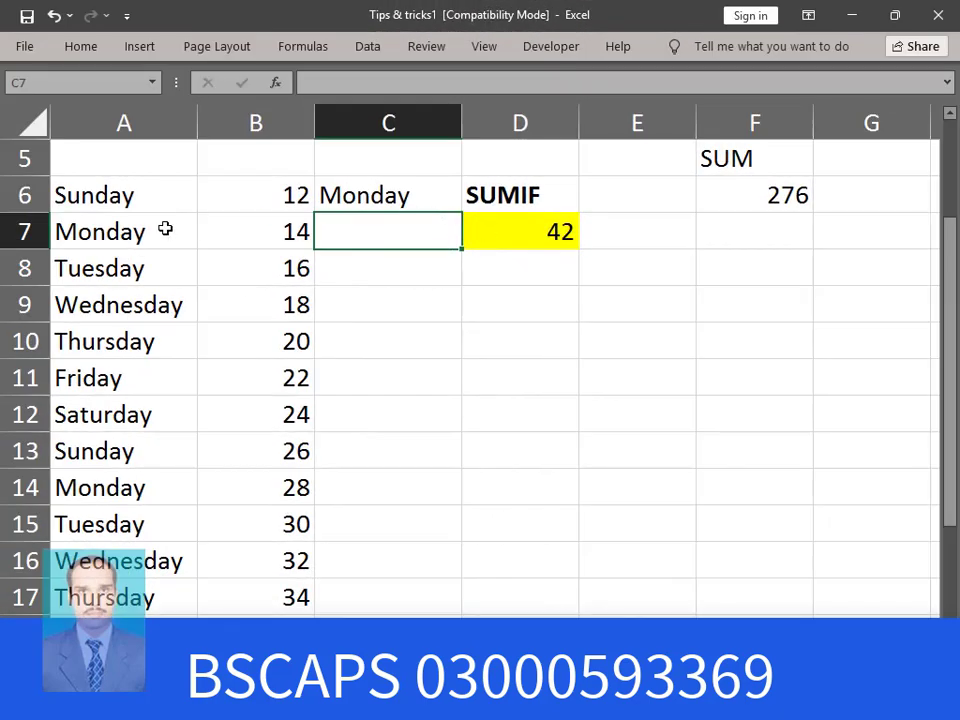
drag(73, 233, 240, 240)
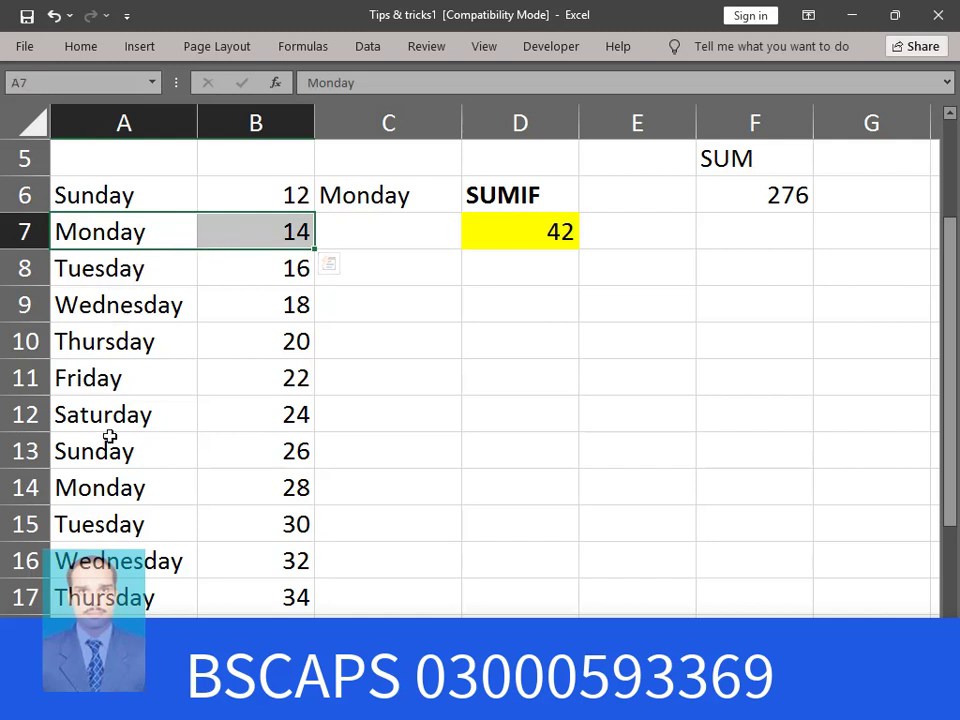
click(92, 489)
drag(92, 489, 248, 488)
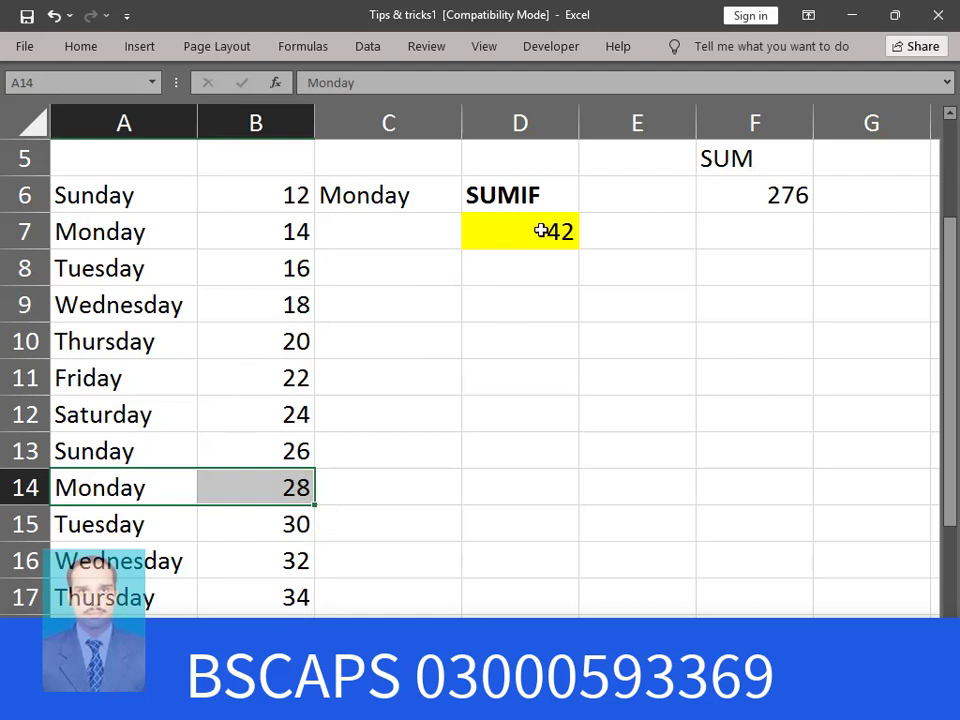
- Change the C6 criterion to Sunday so the D7 SUMIF shows 38
click(425, 197)
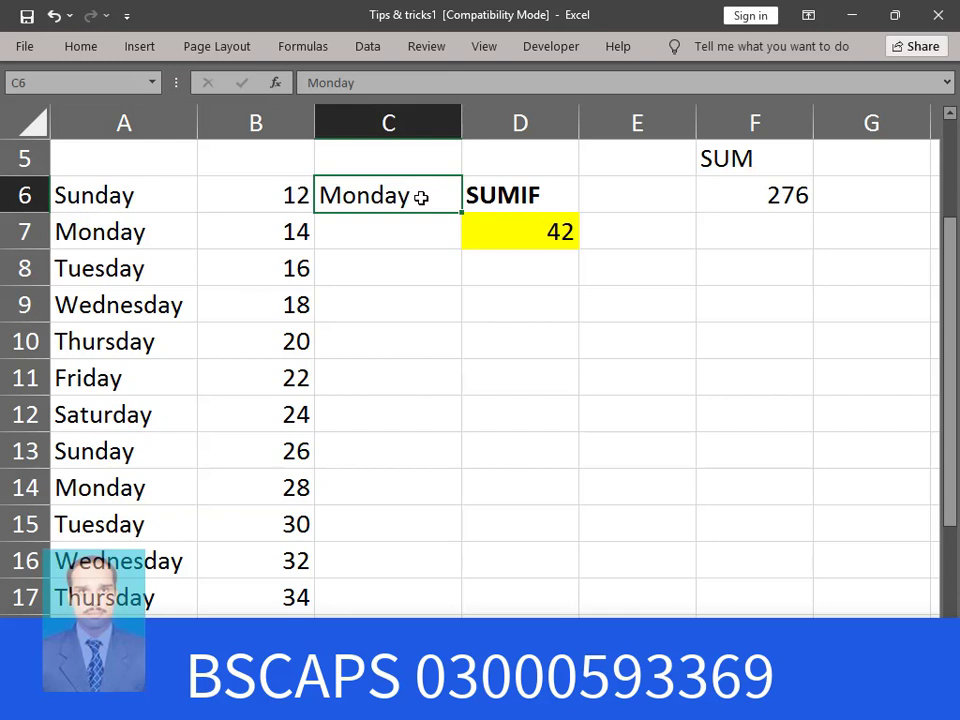
text(Su)
text(n)
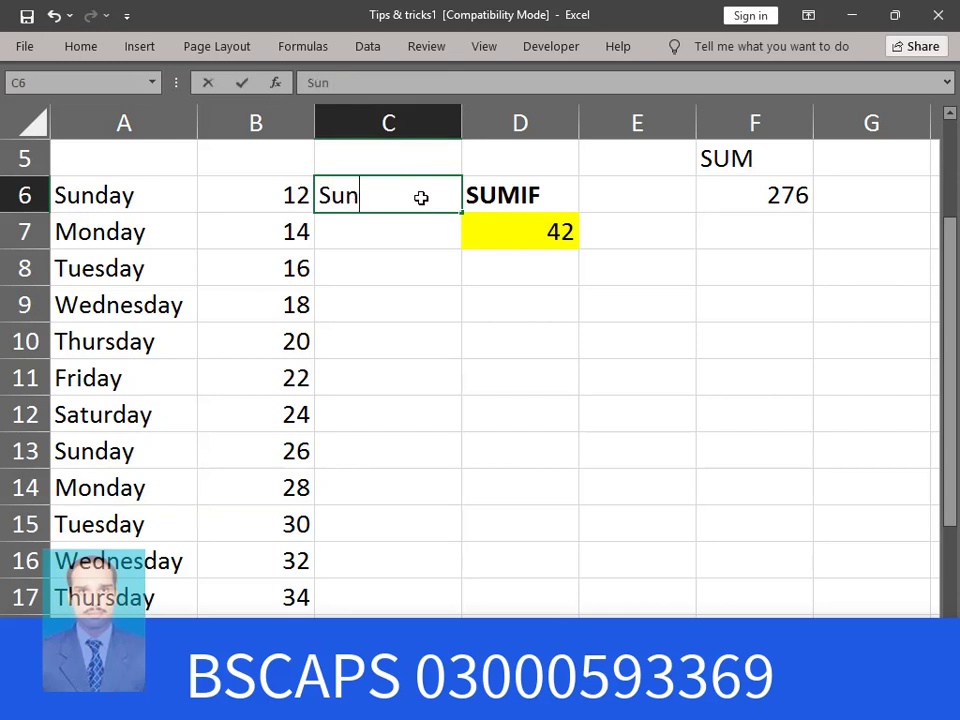
text(day)
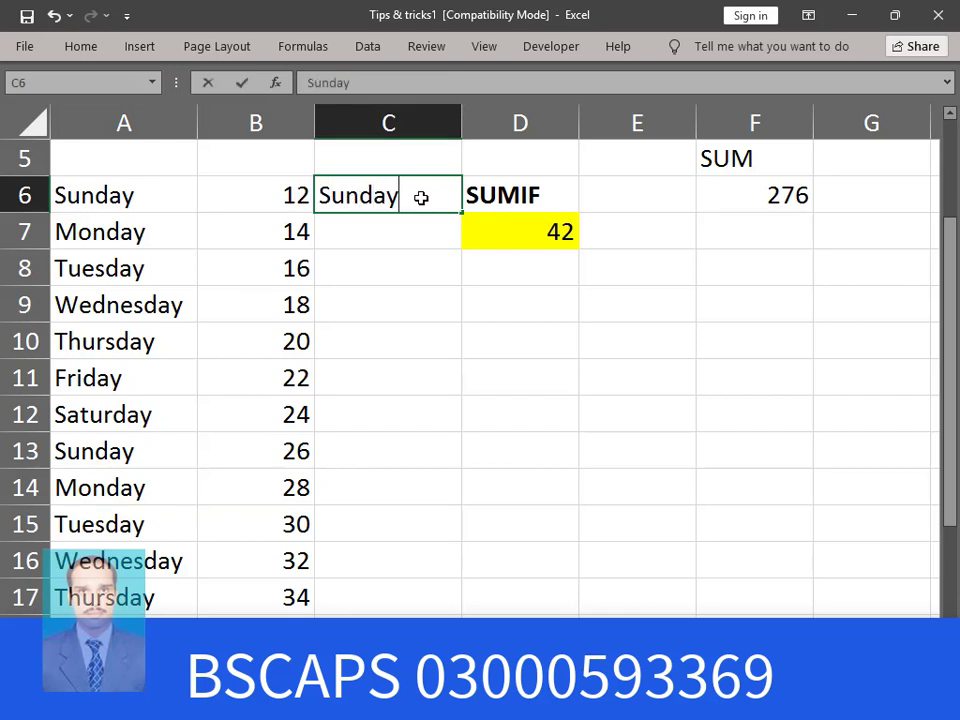
key(Return)
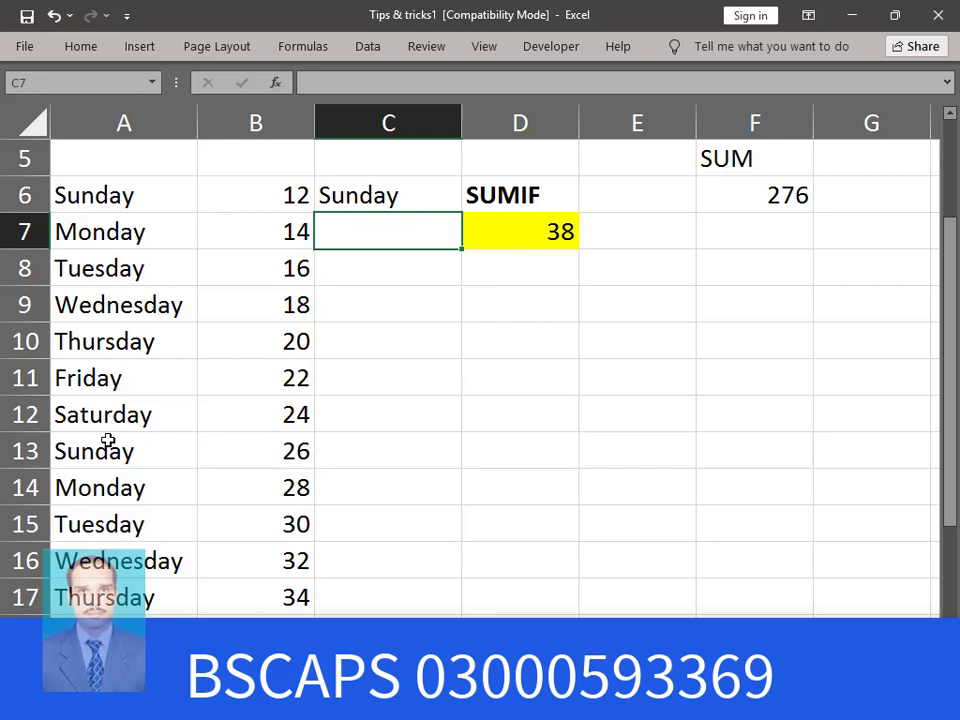
drag(103, 451, 280, 456)
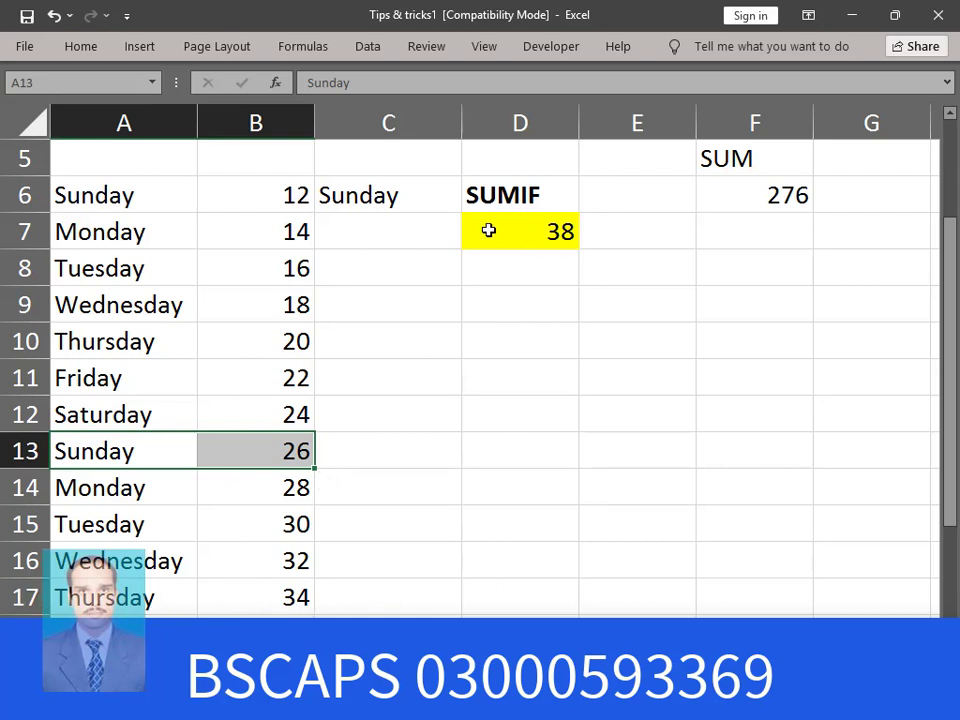
click(553, 231)
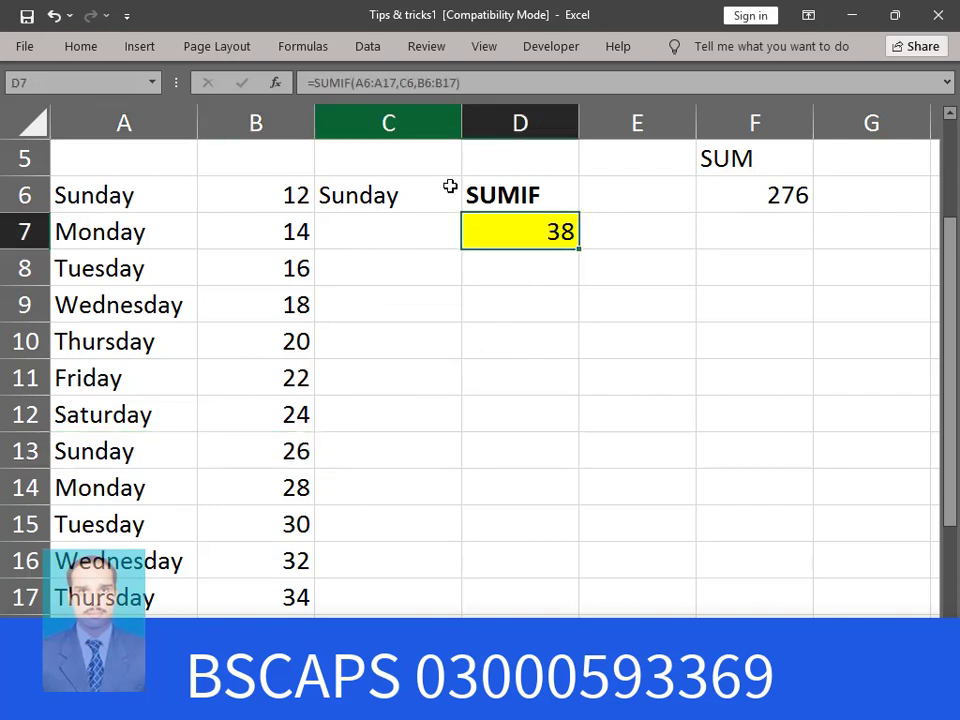
click(518, 315)
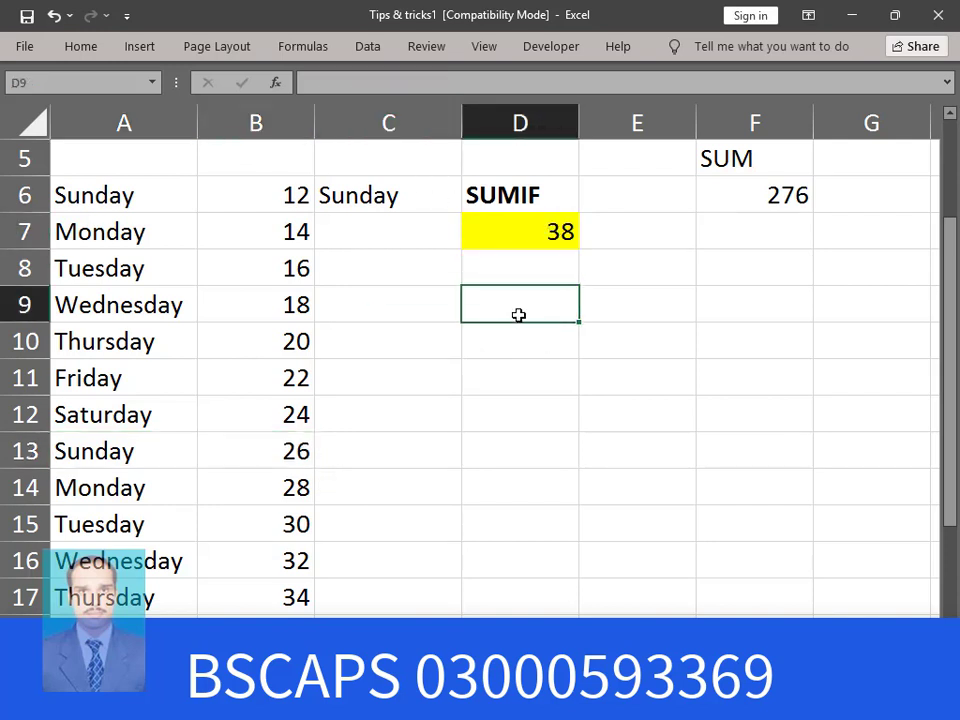
click(522, 338)
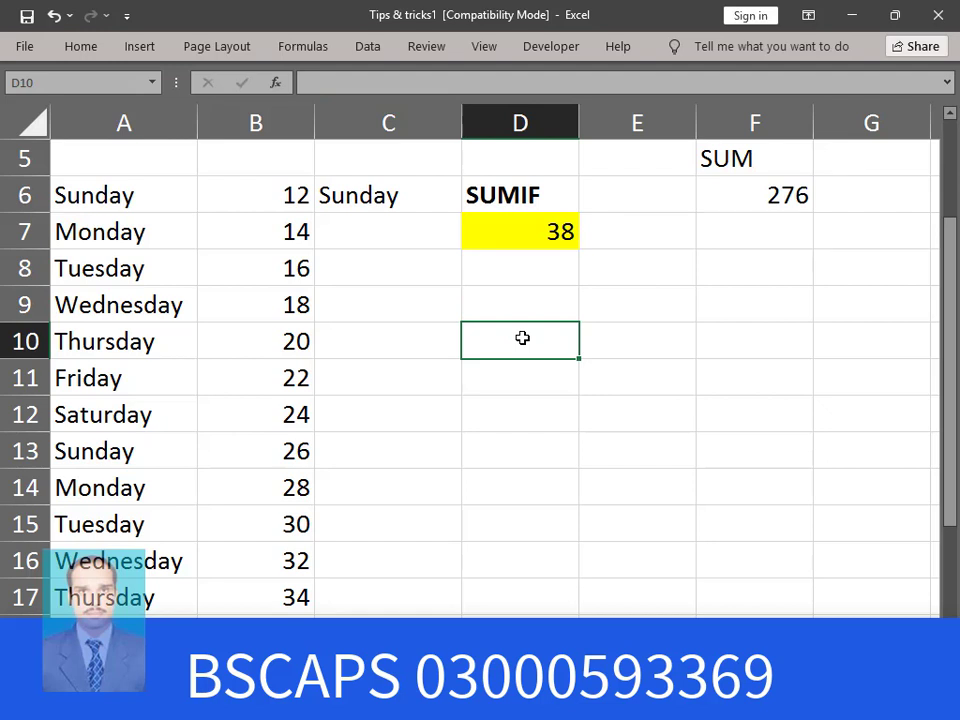
- Enter =SUMIF(B6:B17,">26") in D10, totalling values above 26 as 124
text(Sumif)
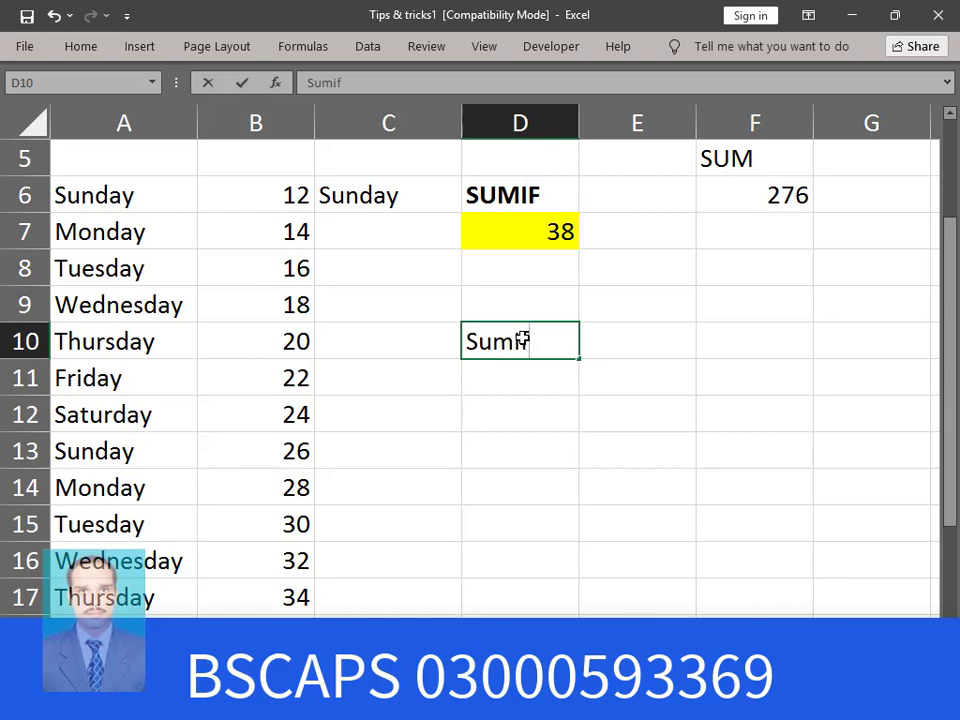
key(BackSpace)
key(BackSpace)
key(BackSpace)
key(BackSpace)
key(BackSpace)
text(=)
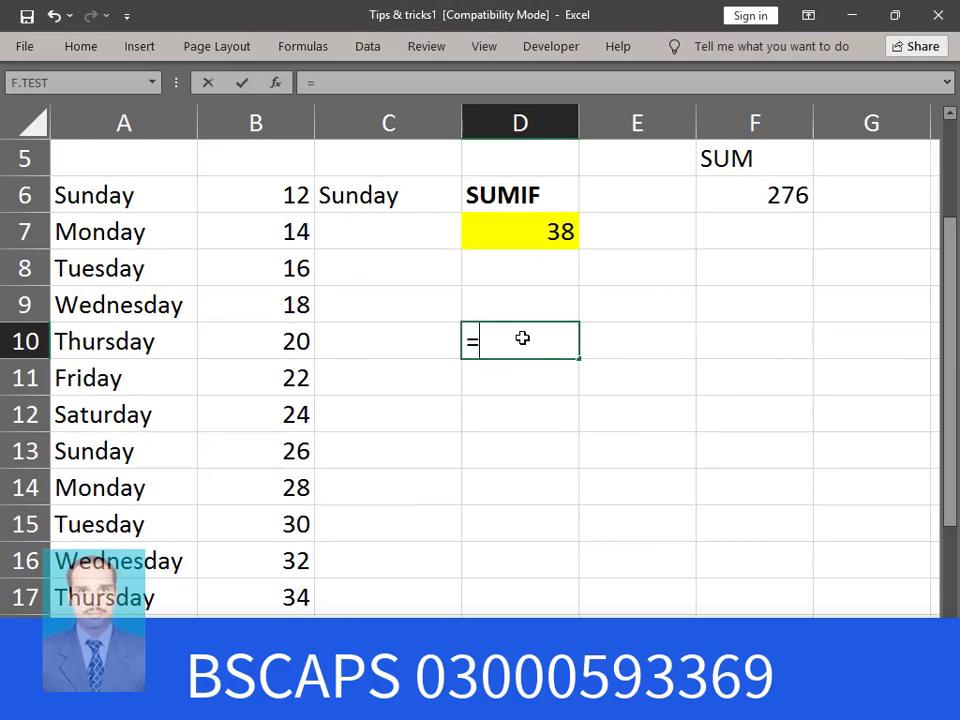
text(sumif)
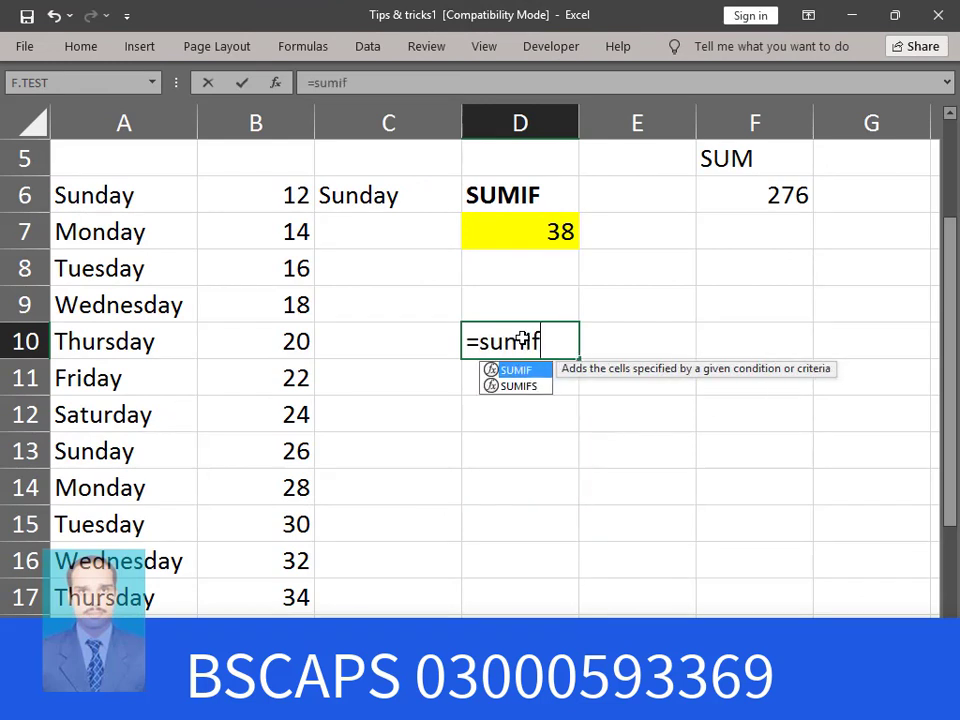
key(Tab)
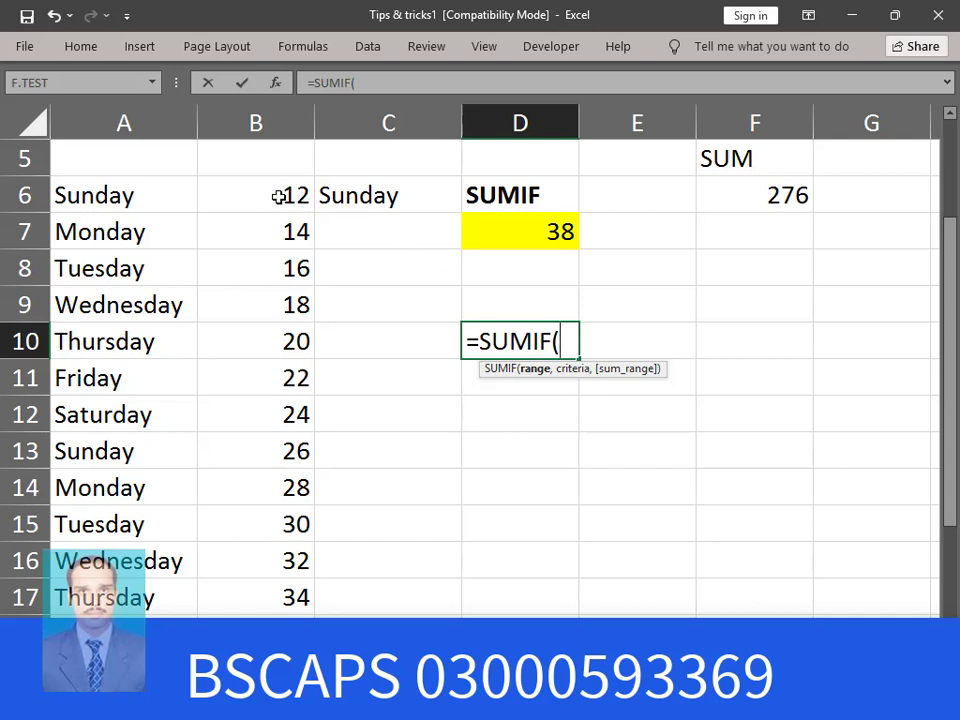
drag(280, 195, 274, 606)
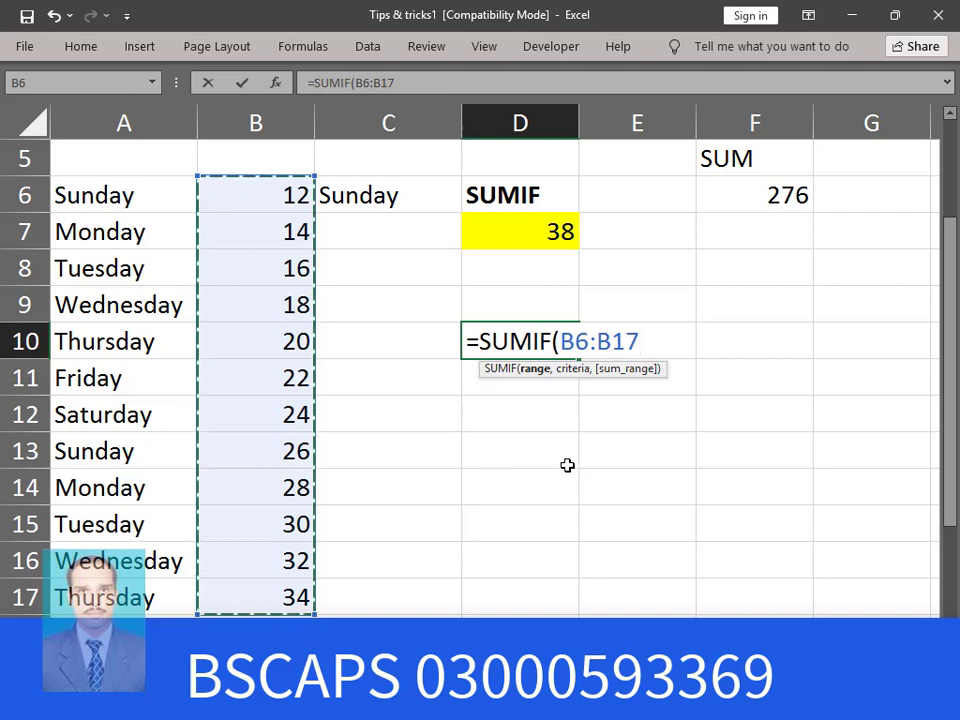
text(,)
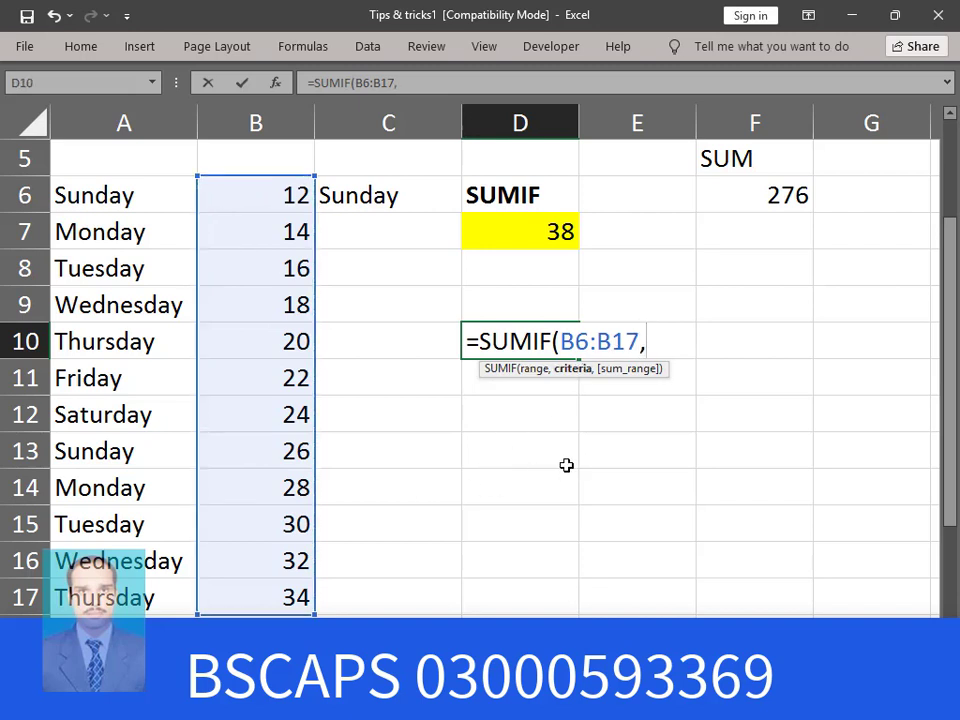
text(")
text(>)
text(100)
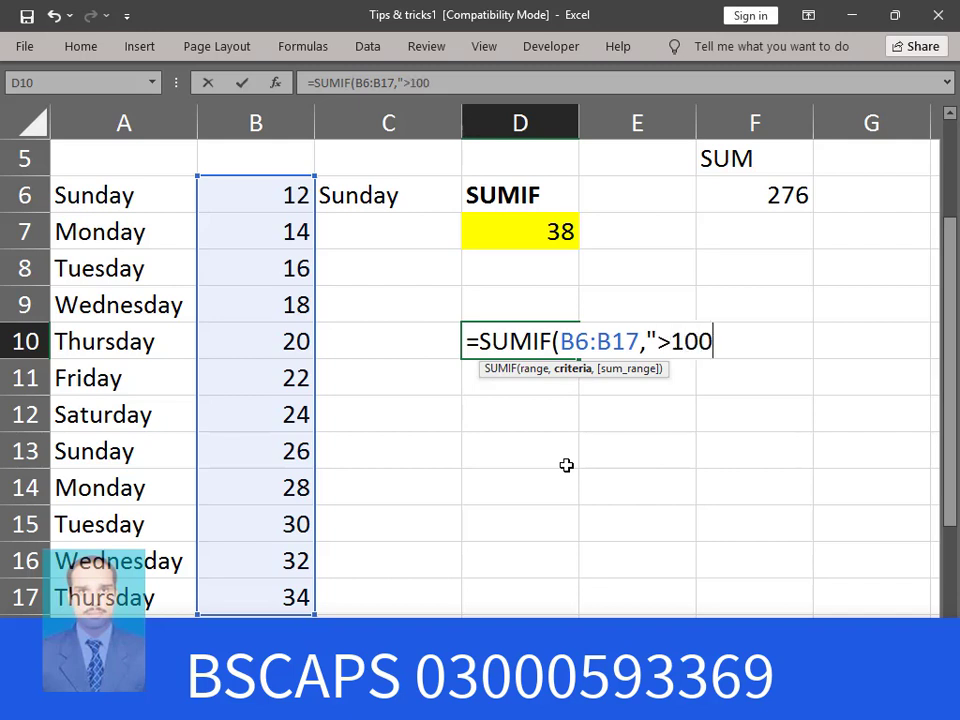
text(0)
key(BackSpace)
key(BackSpace)
key(BackSpace)
key(BackSpace)
text(2)
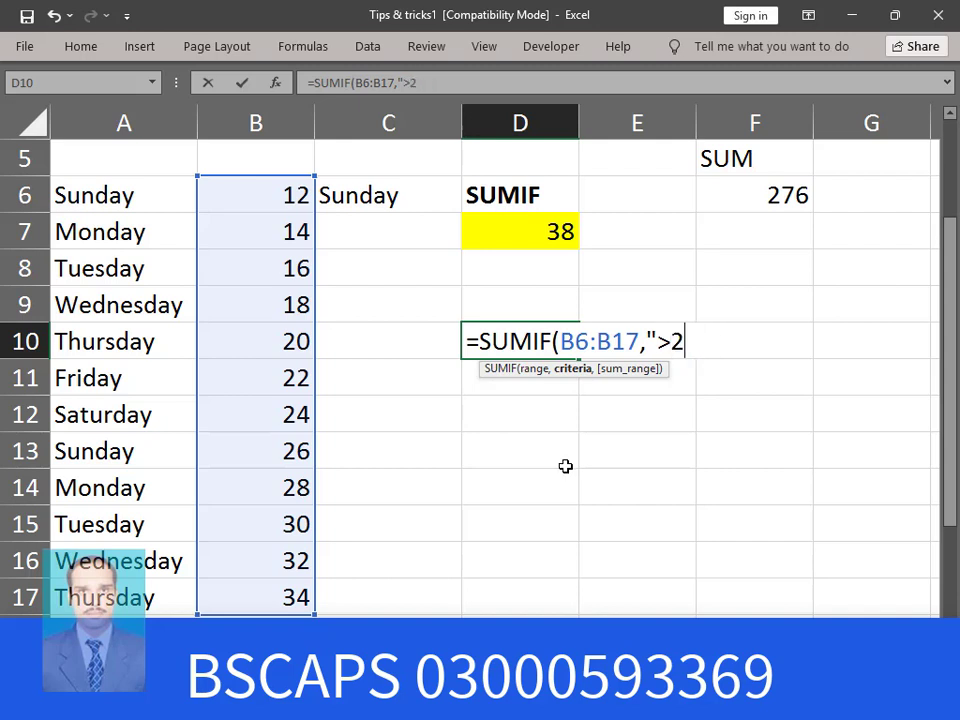
text(6)
text(")
text())
key(Return)
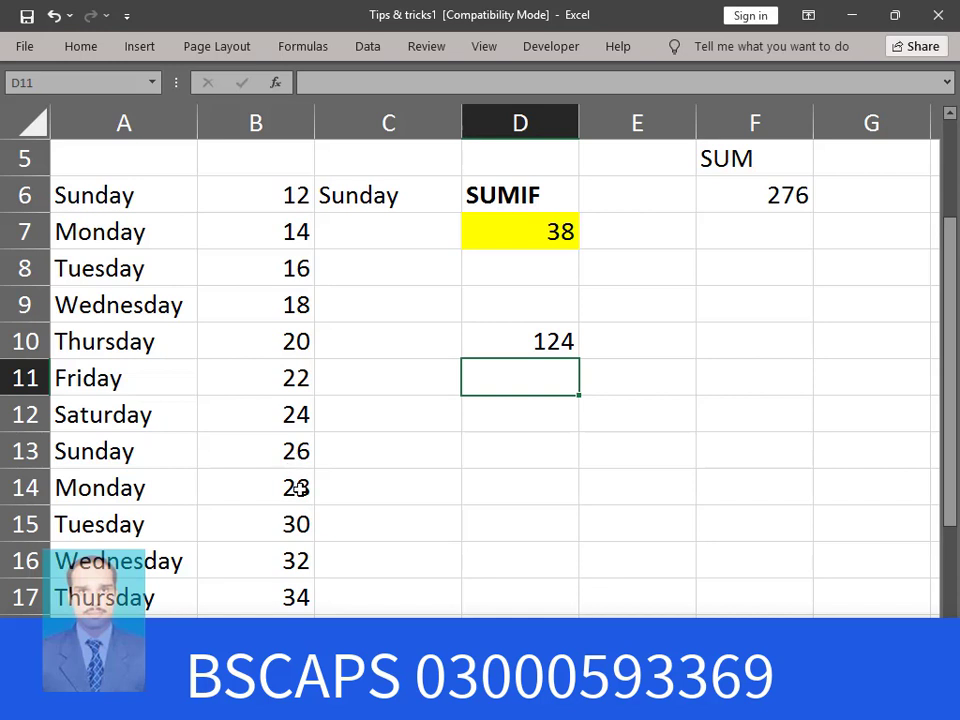
- Type Sumif into D9 as the heading for the 124 result
click(300, 488)
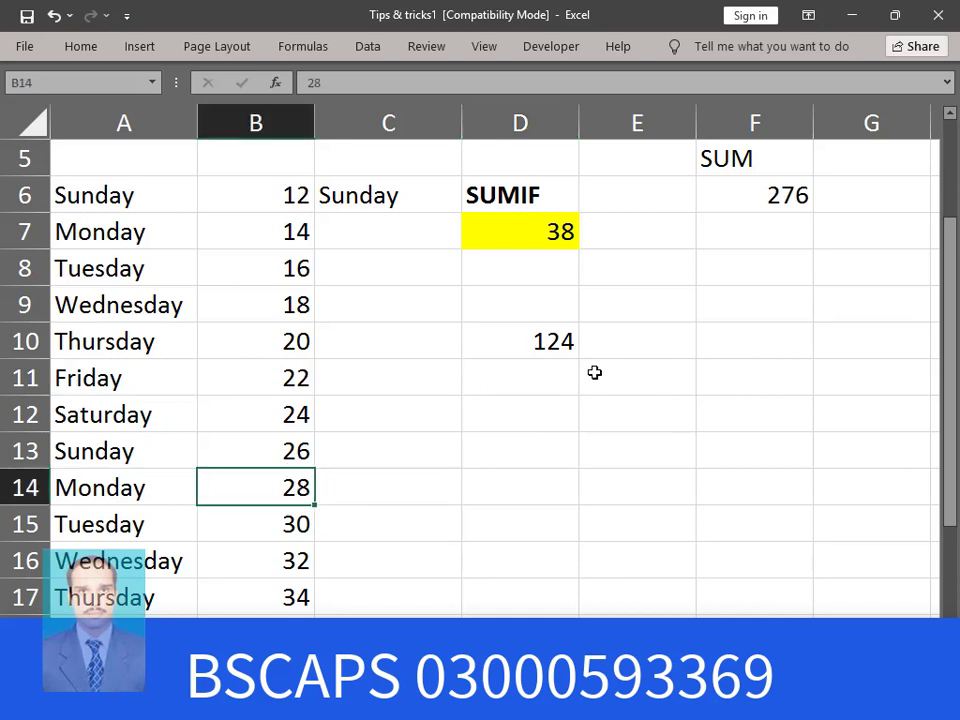
click(539, 300)
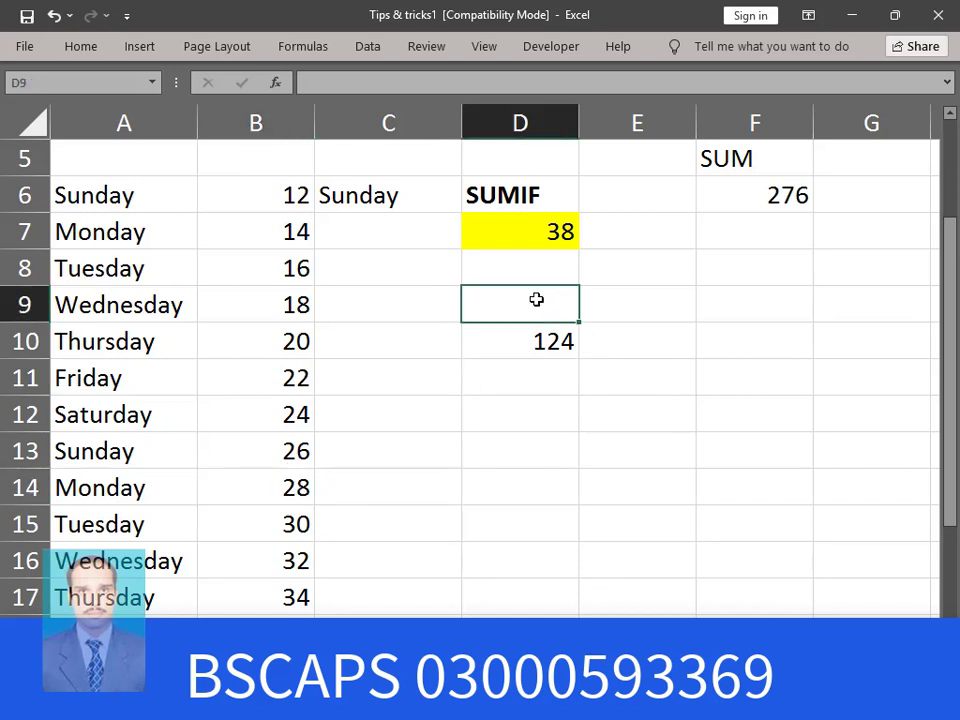
text(Sumi)
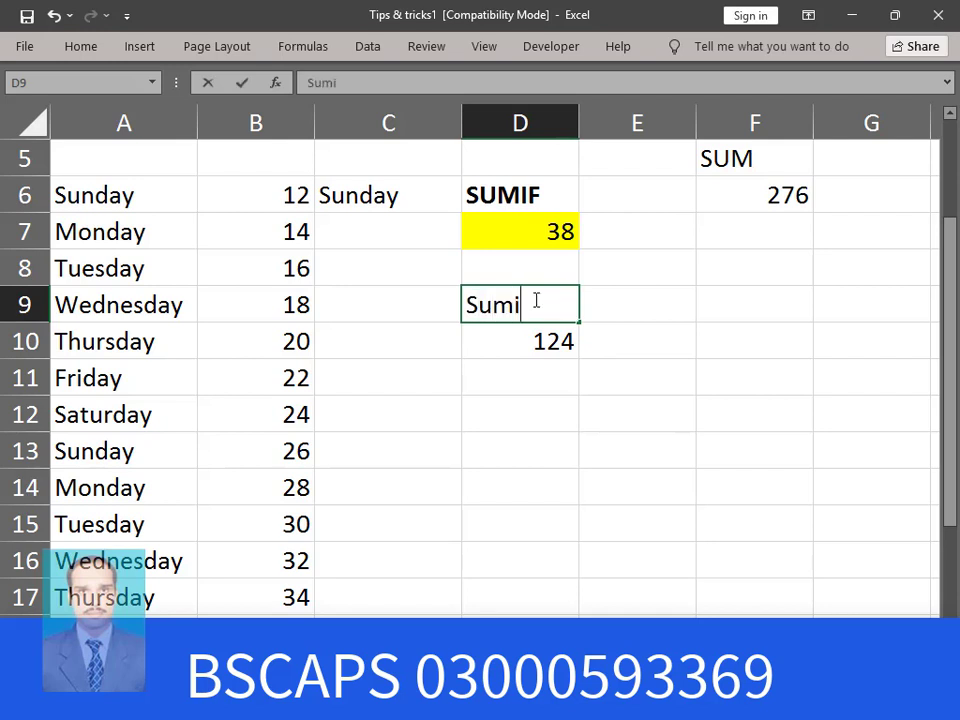
text(f)
key(Return)
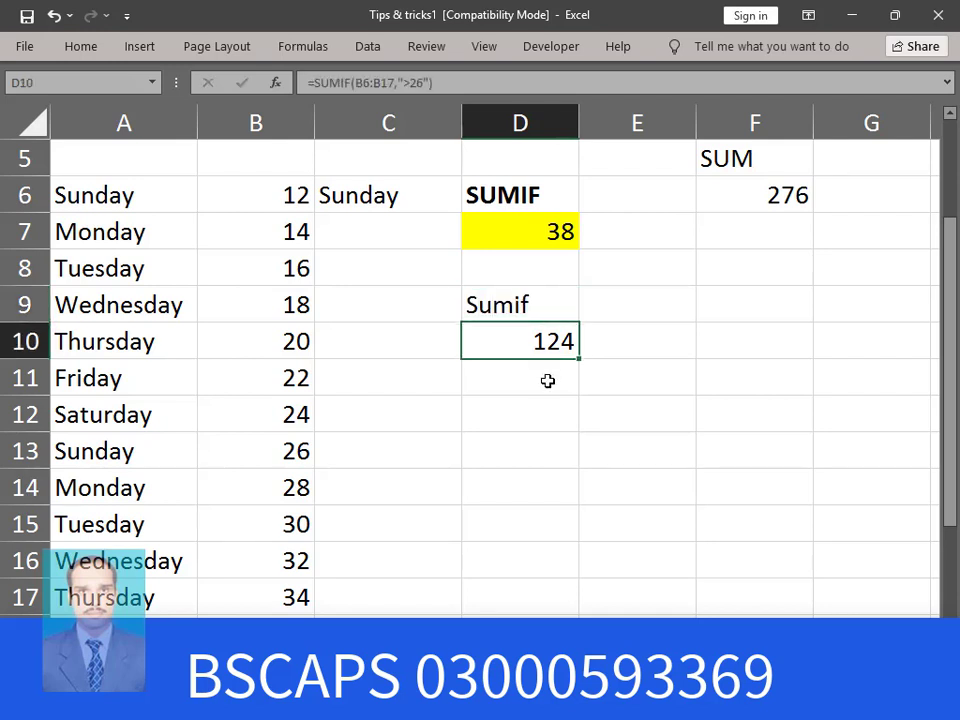
click(641, 386)
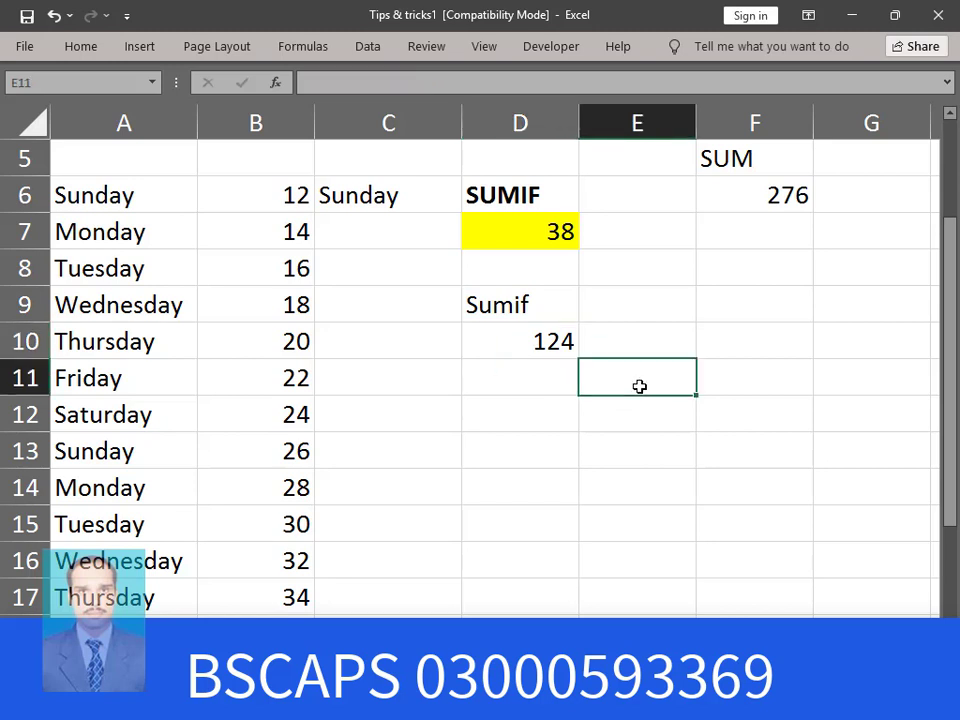
- Enter =SUM(B14:B17) in E11 as a check total of 124
text(=su)
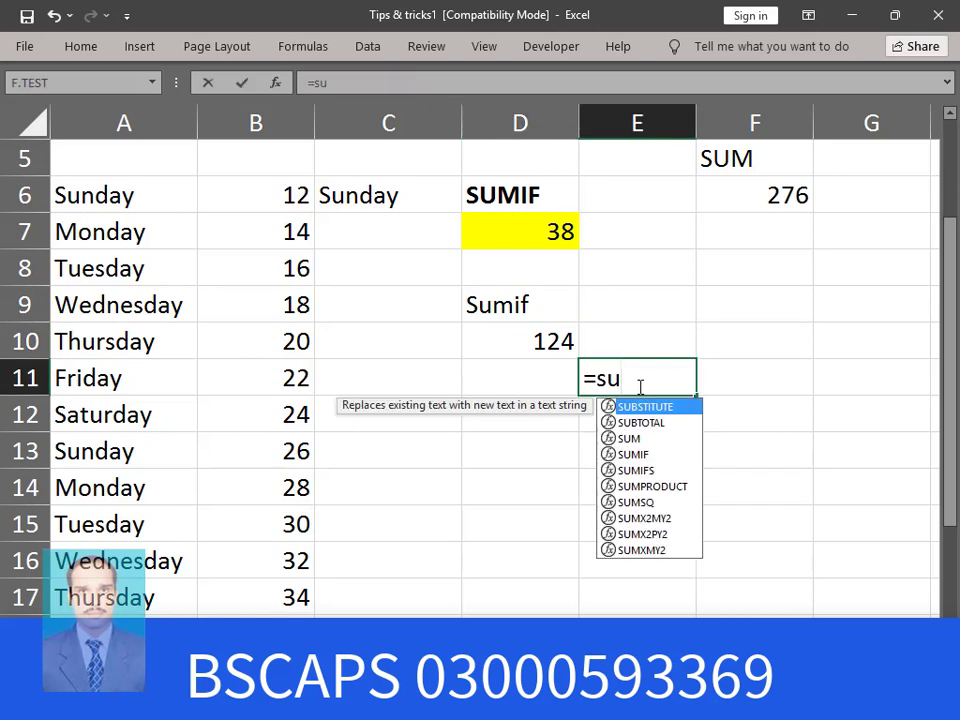
text(m)
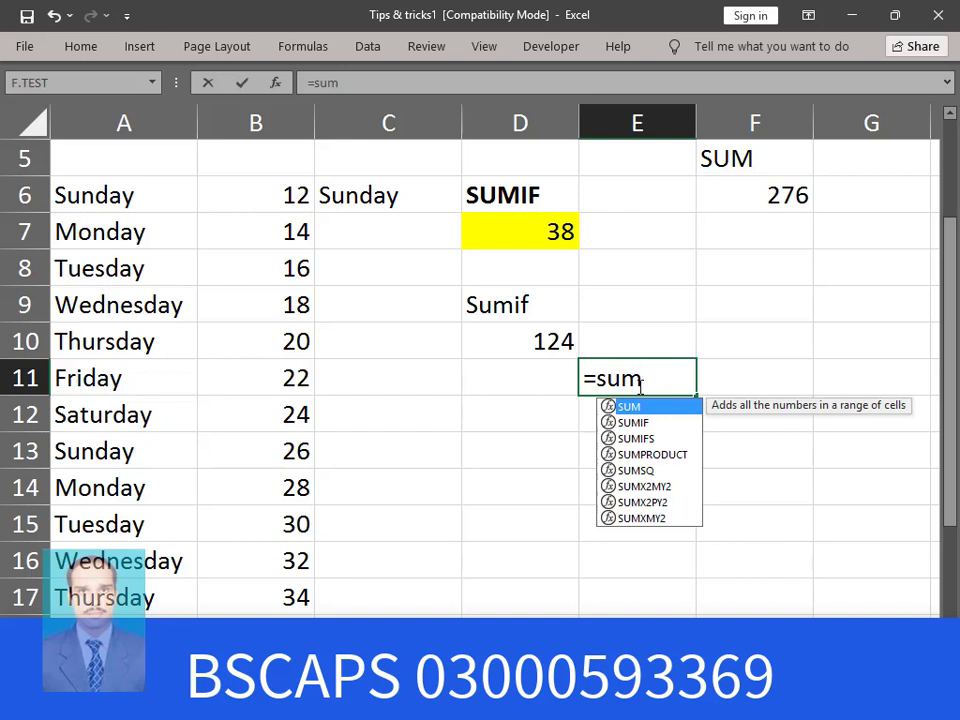
key(Tab)
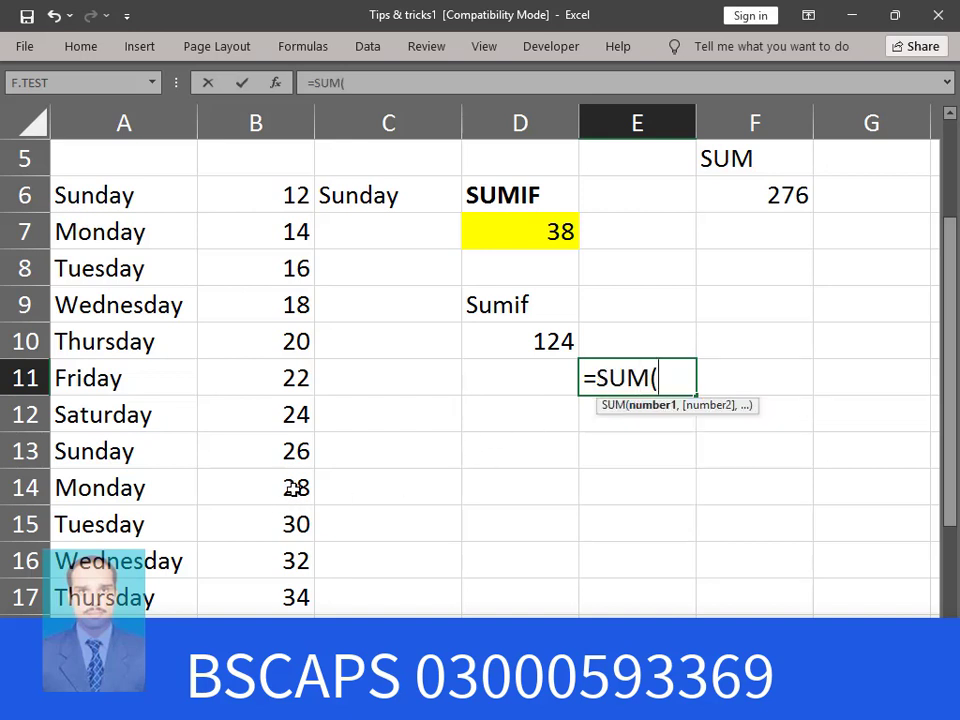
click(297, 488)
drag(297, 488, 294, 587)
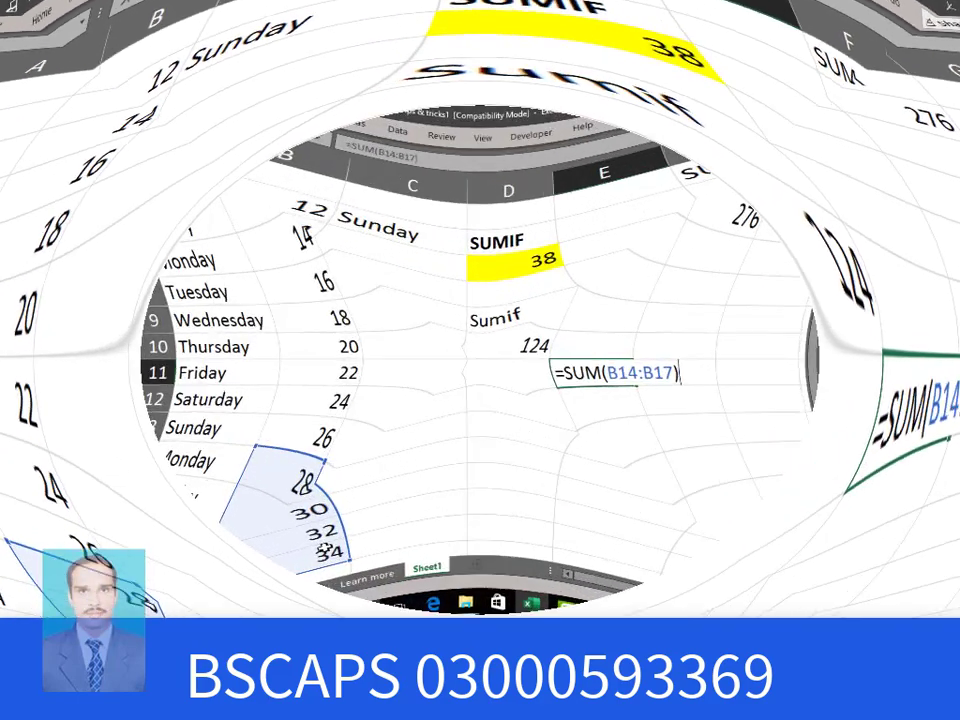
key(Return)
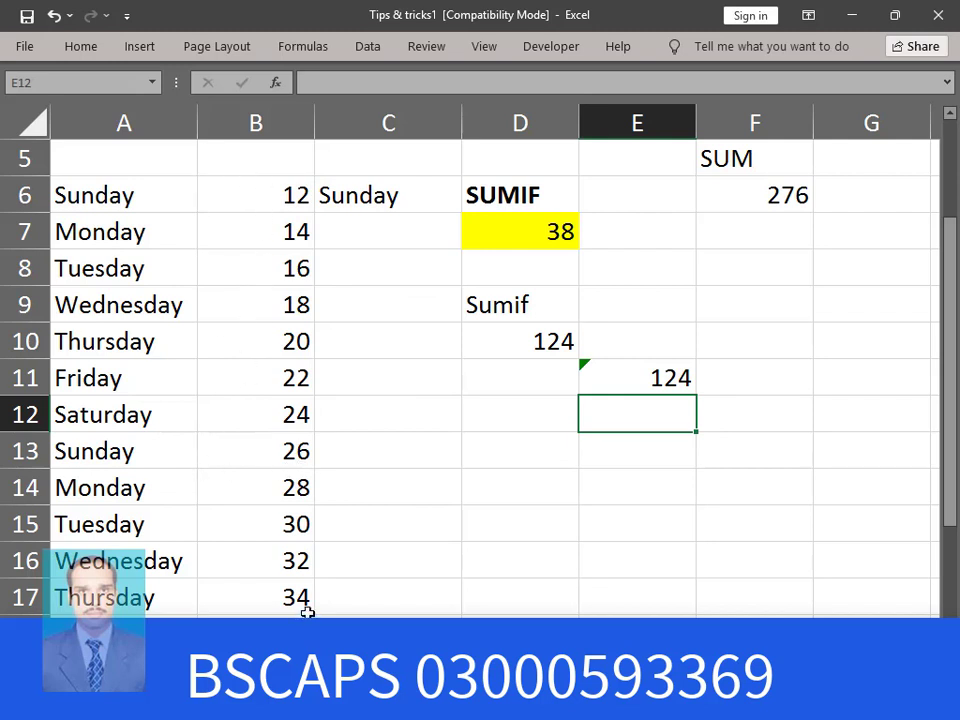
- Set B9 and B6 to 100, updating totals to 446, 126 and 324
click(302, 306)
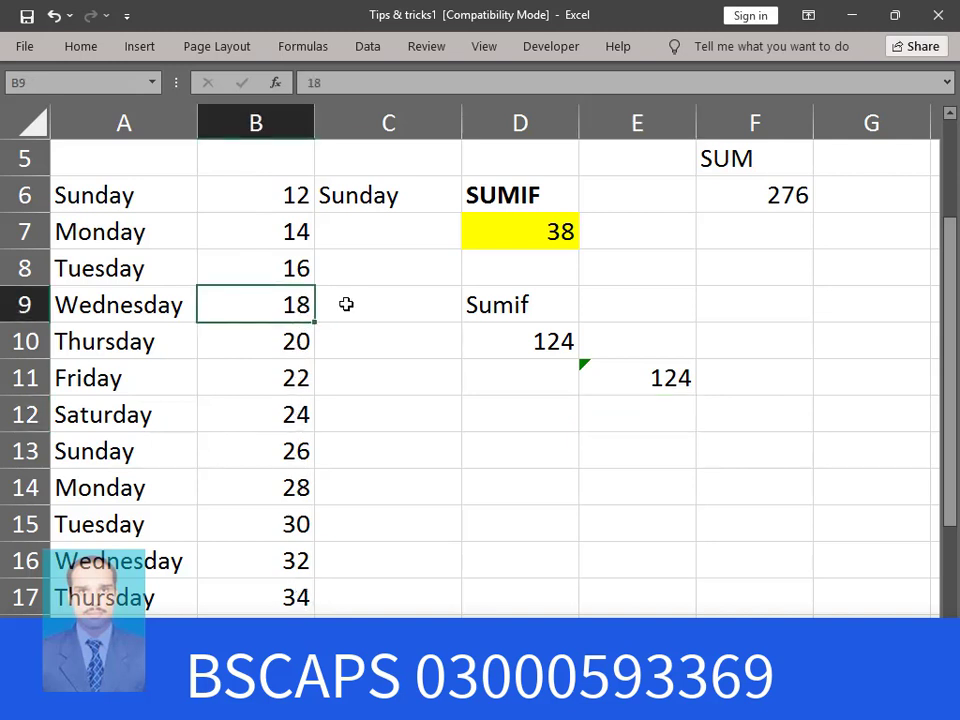
text(145)
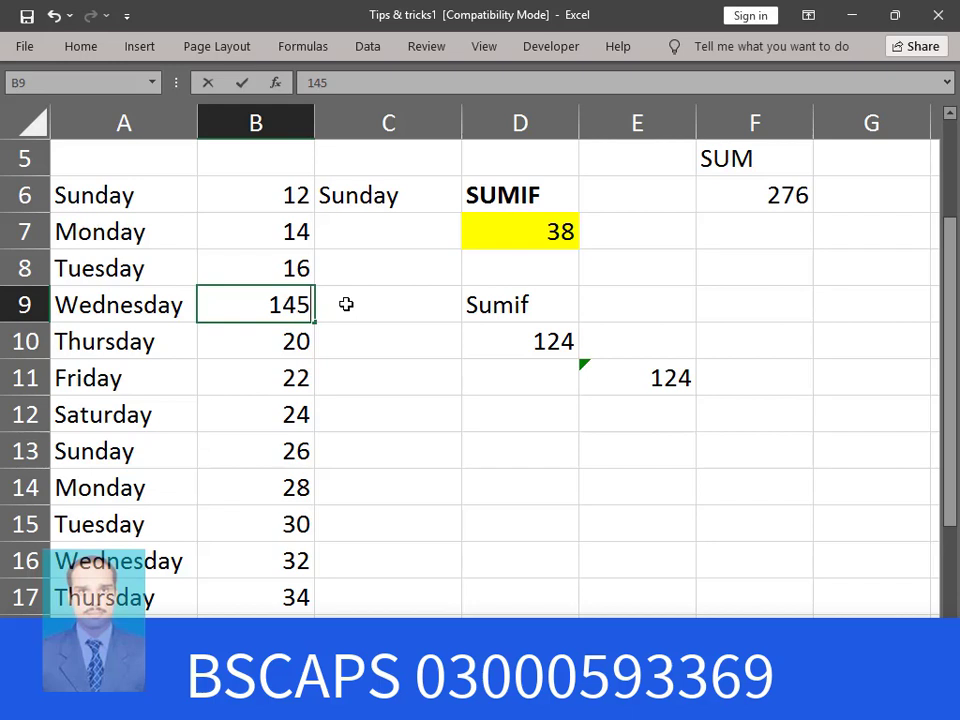
key(BackSpace)
key(BackSpace)
text(100)
key(Return)
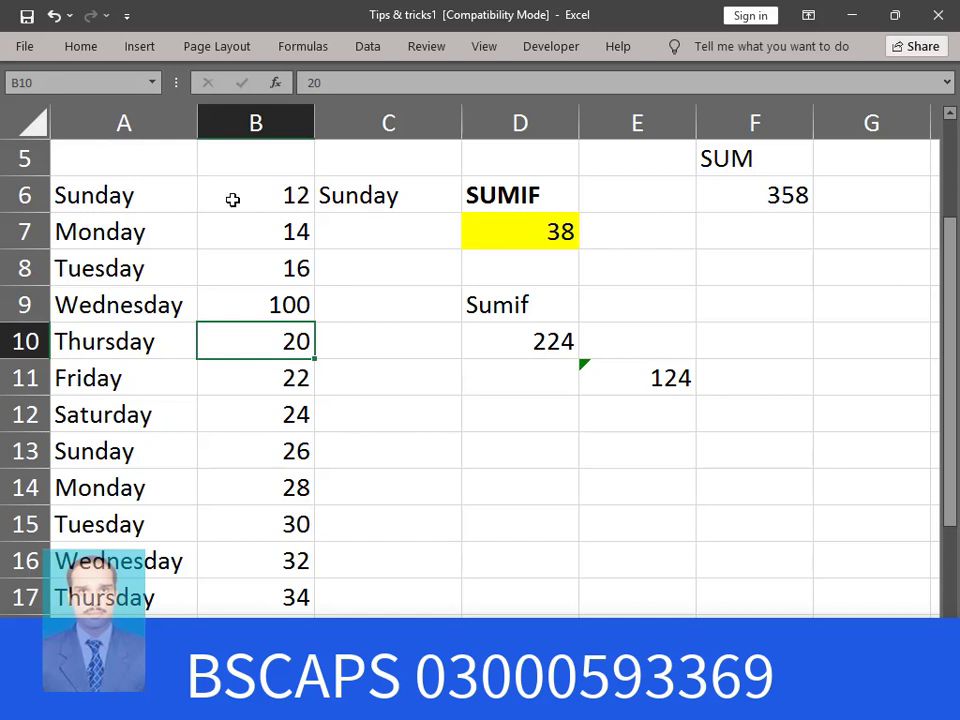
click(268, 196)
text(1)
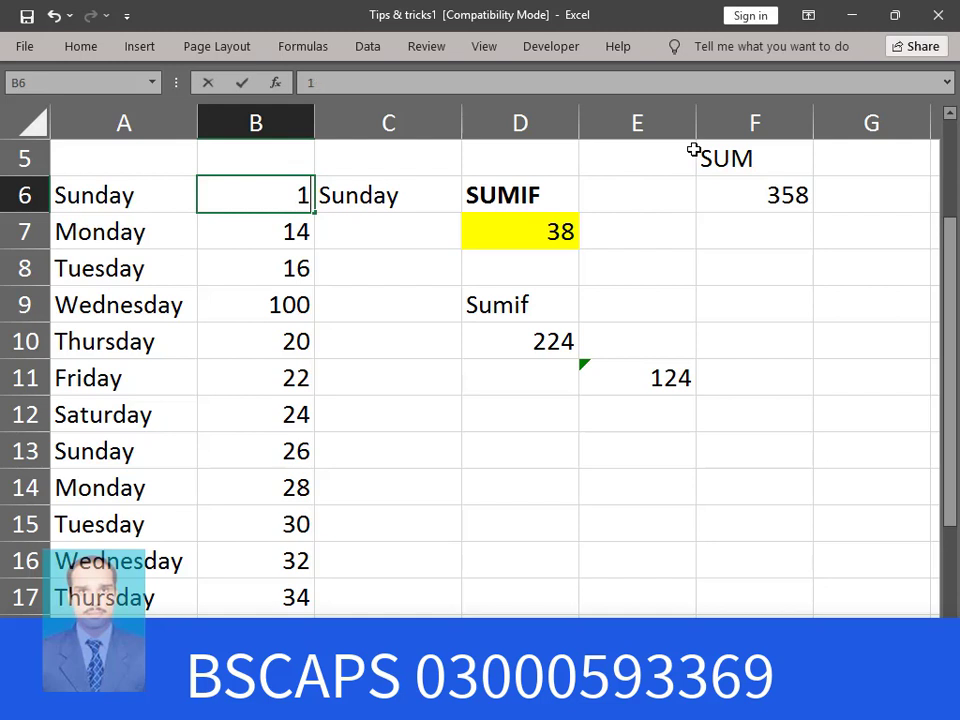
text(00)
key(Return)
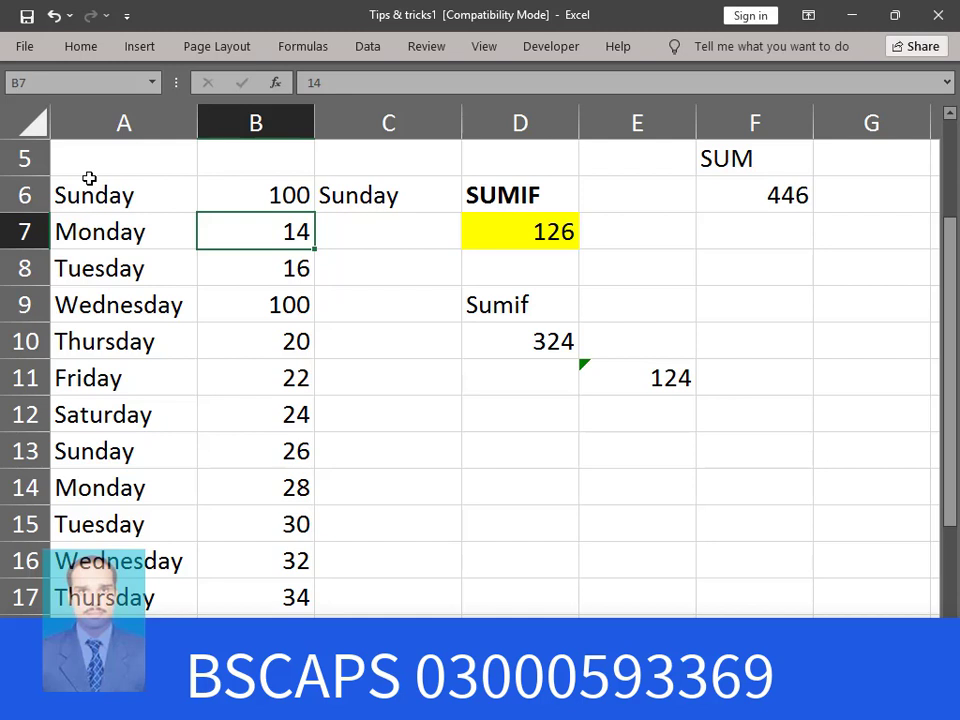
- Enter a phone number with a leading zero into cell C12, below the day list
click(426, 415)
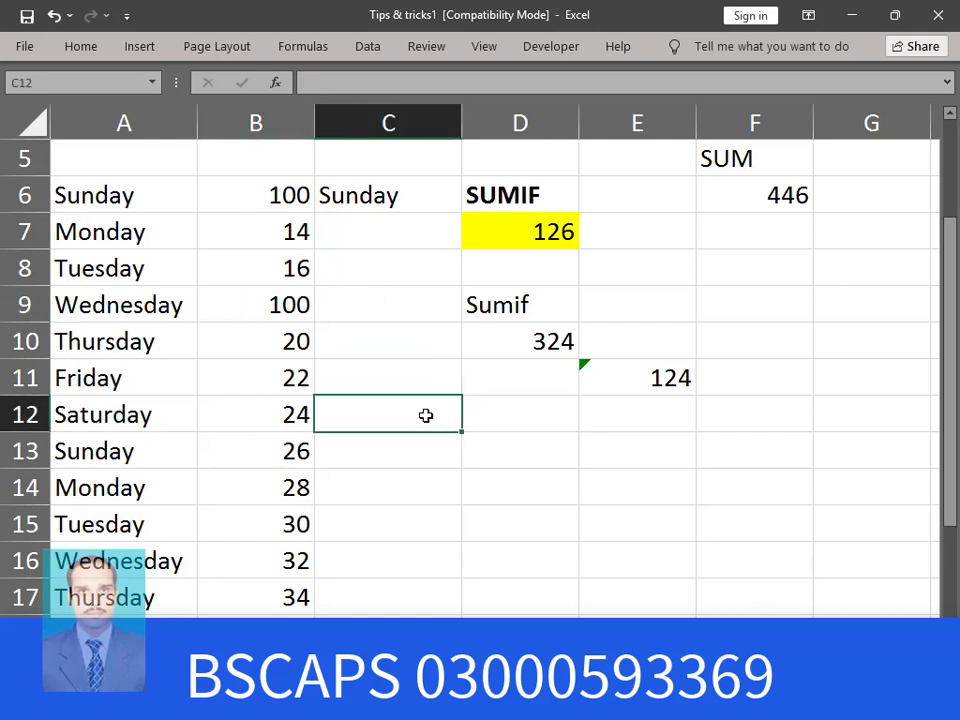
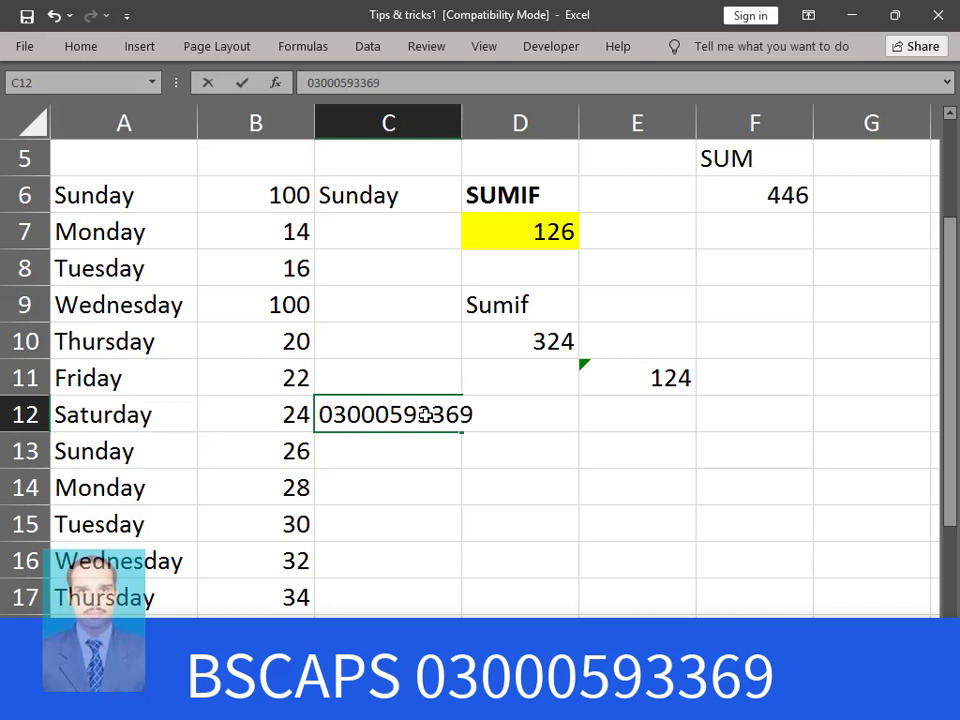